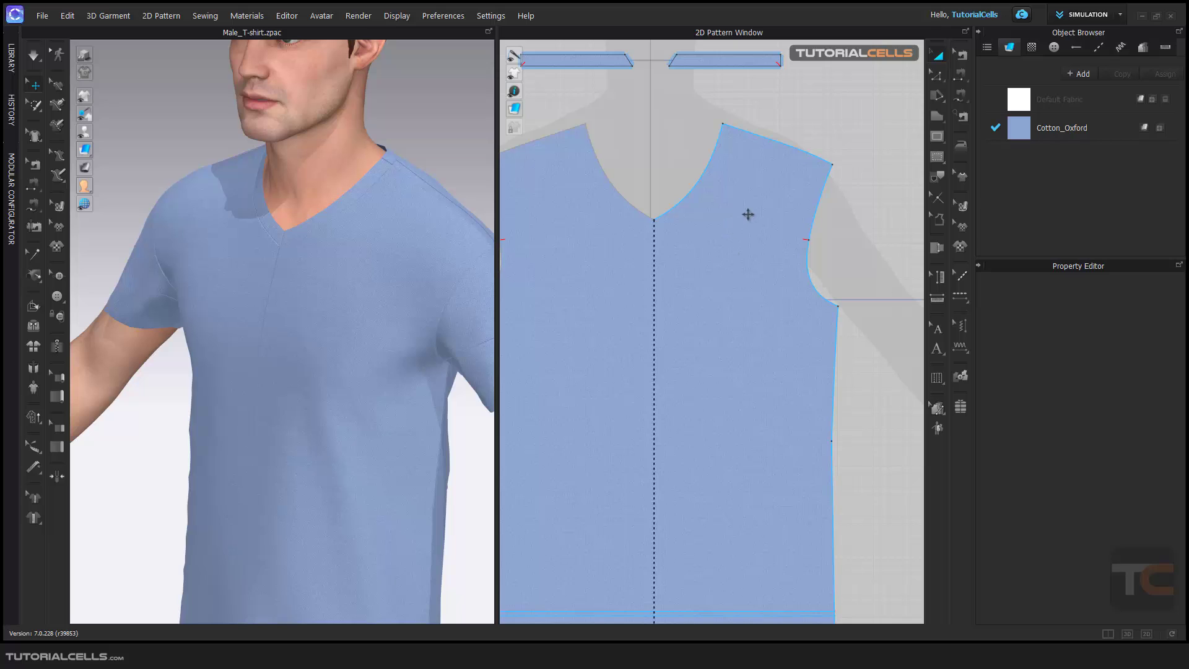
- Look through the internal and base shape option lists without choosing a tool
click(863, 179)
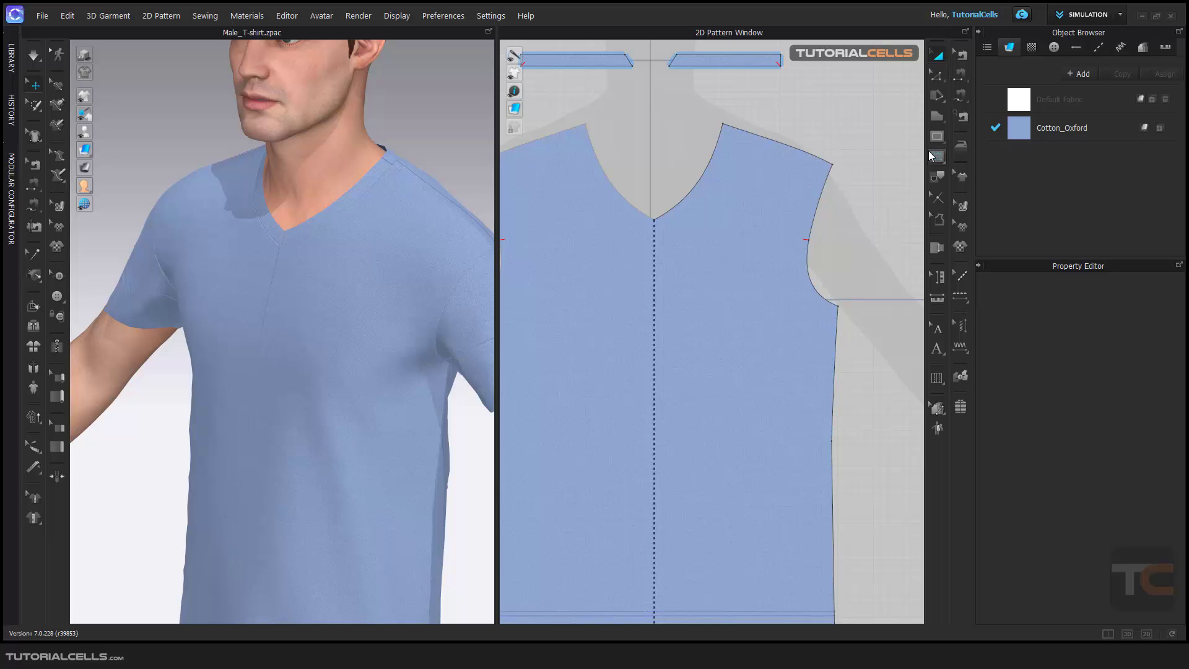
mouse_move(934, 140)
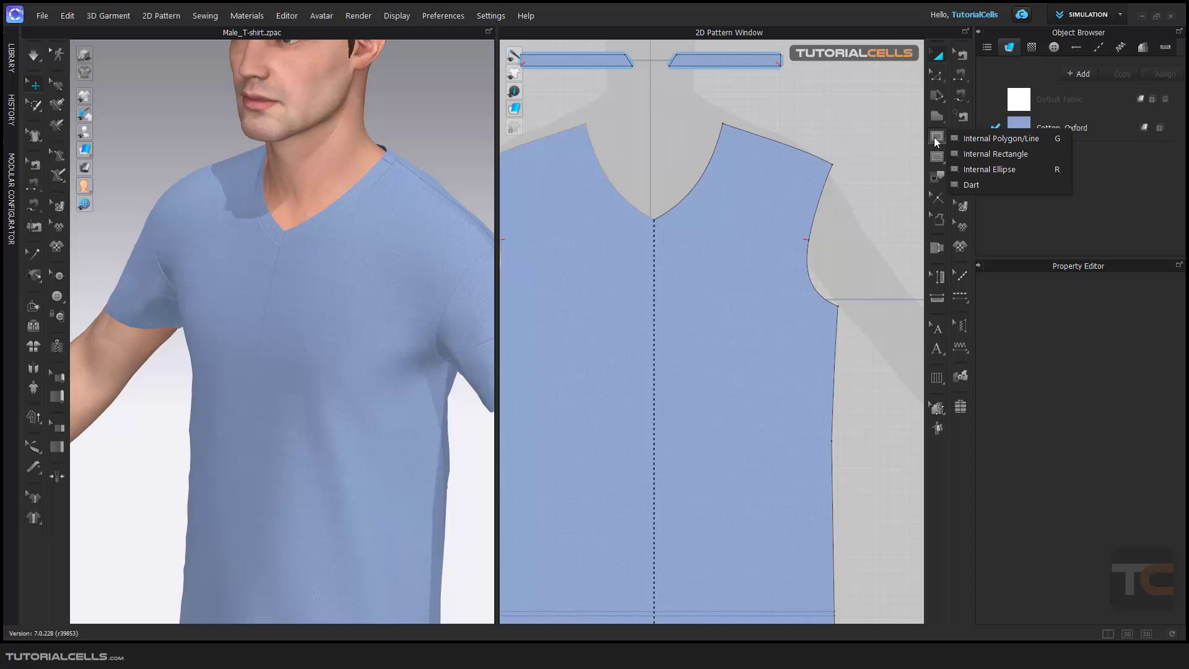
mouse_move(933, 117)
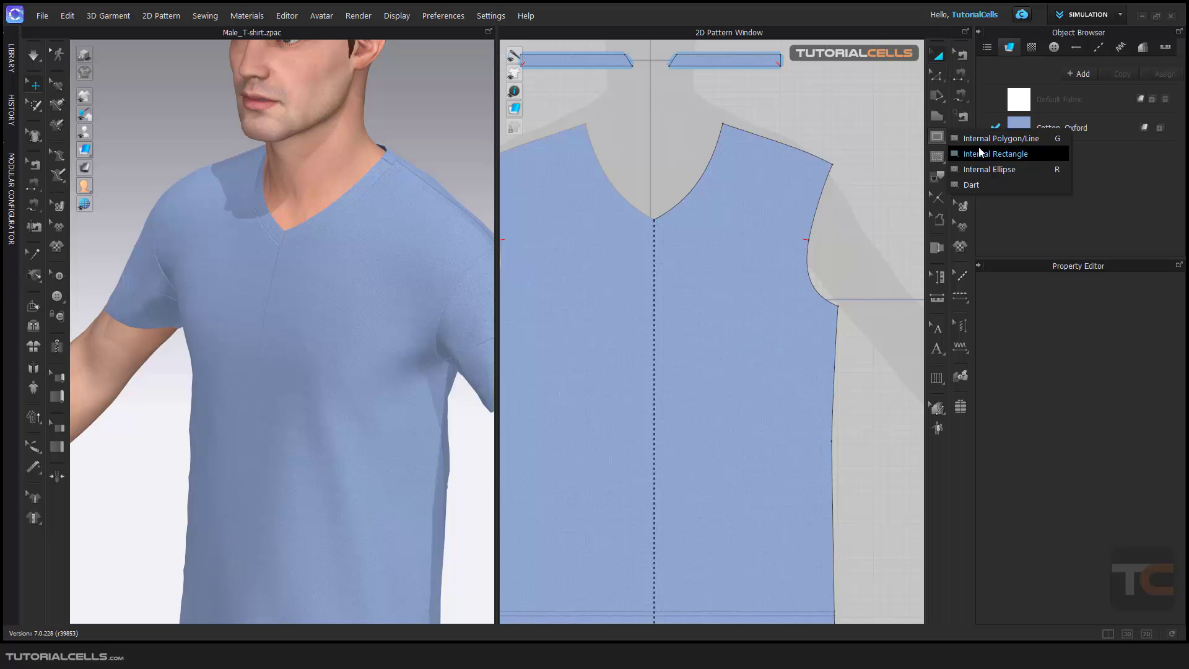
click(899, 179)
click(929, 157)
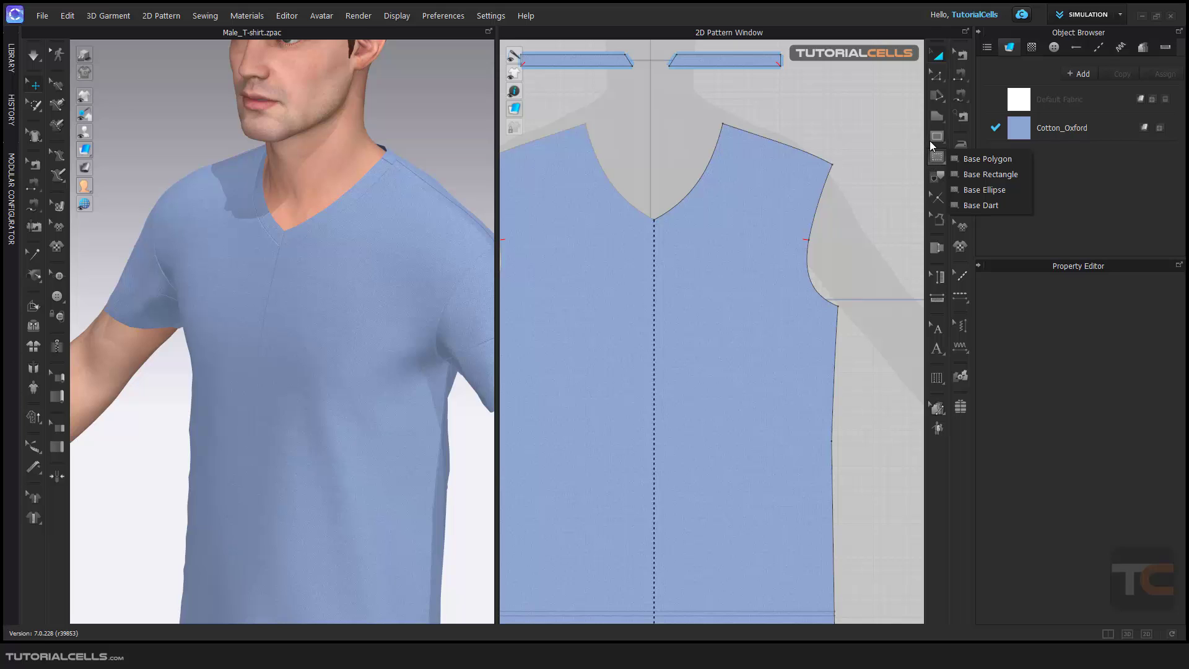
- Switch the 2D pattern display to the triangle mesh view
click(725, 258)
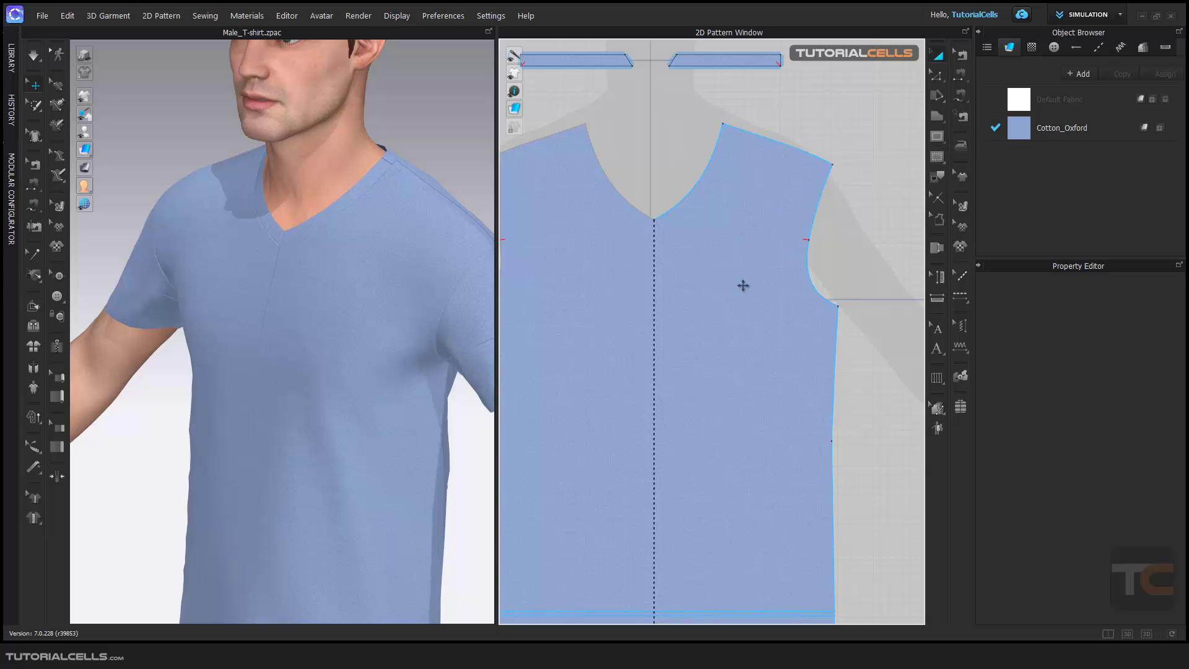
click(537, 131)
mouse_move(514, 109)
click(582, 110)
- Return the pattern display to textured fabric and bring up the internal shape tools
click(711, 295)
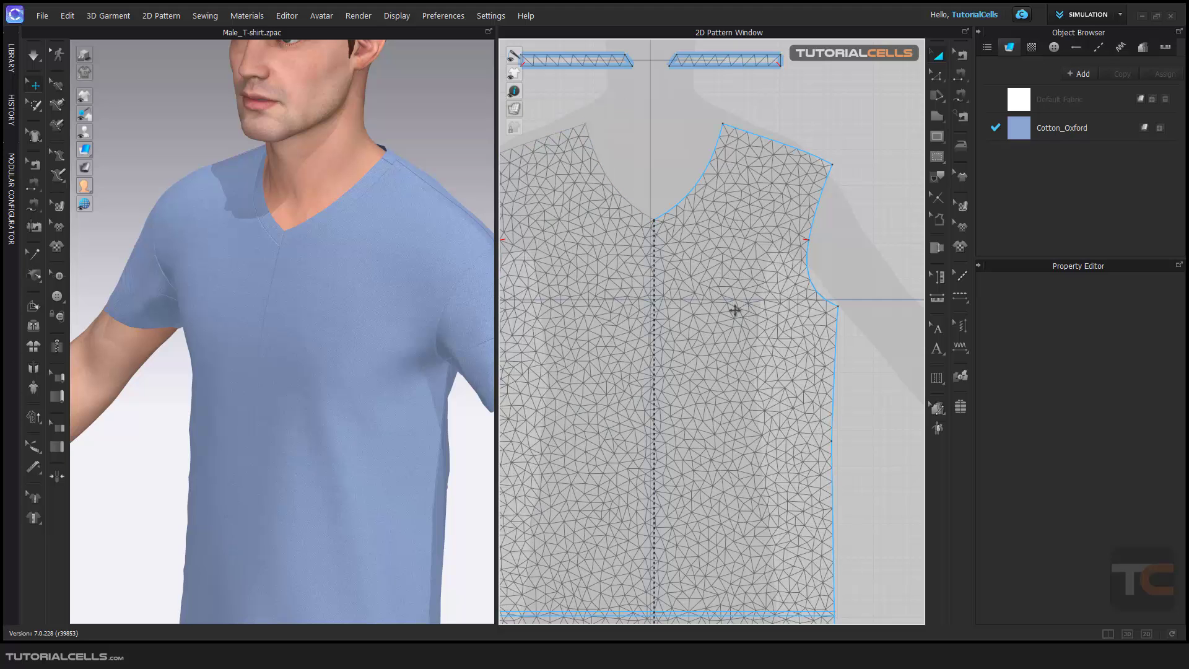
mouse_move(514, 109)
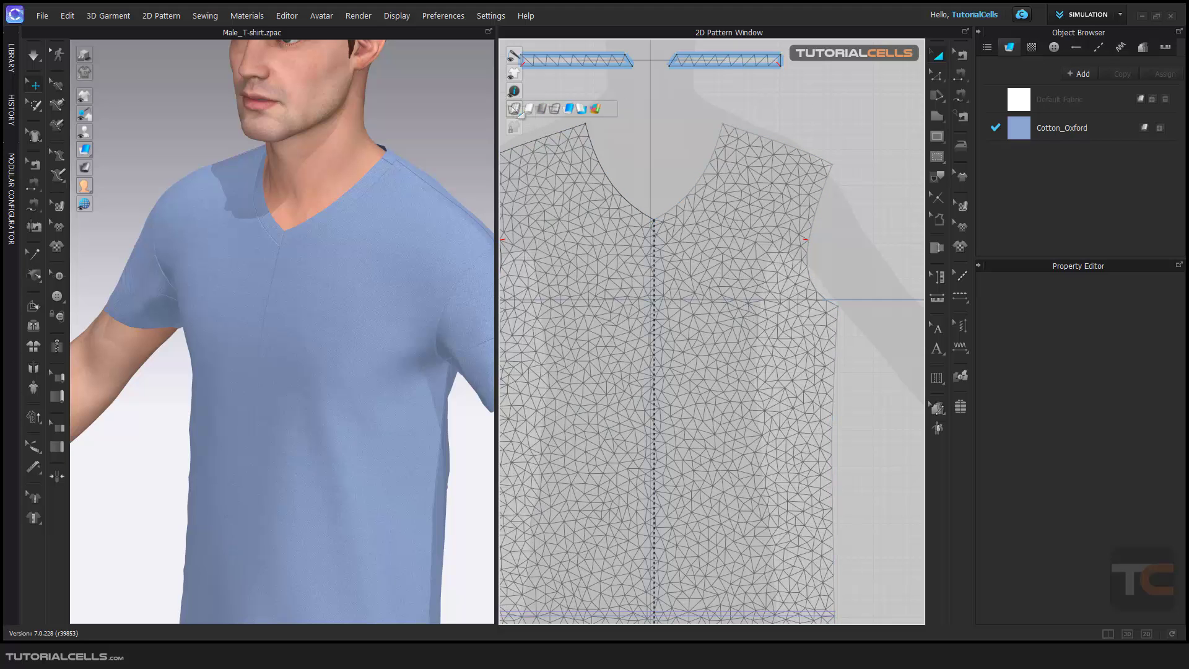
click(584, 109)
click(746, 292)
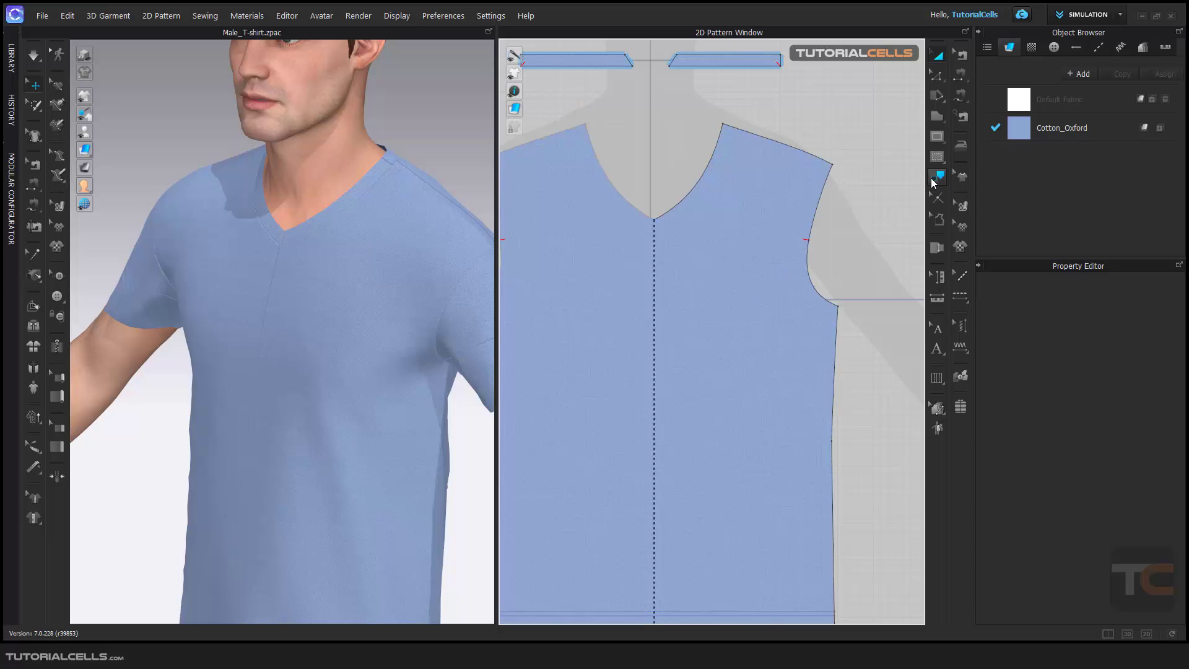
click(936, 137)
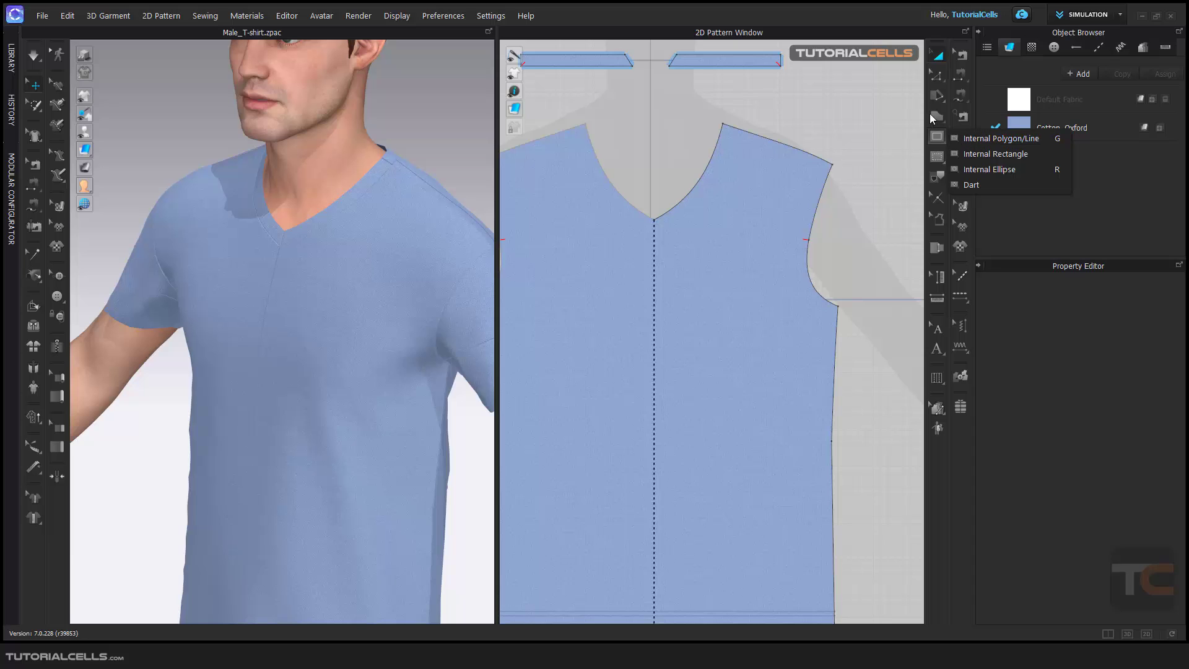
- Draw a pentagon internal line on the chest with a 7.32 cm segment, mirrored on the Y-axis
click(963, 138)
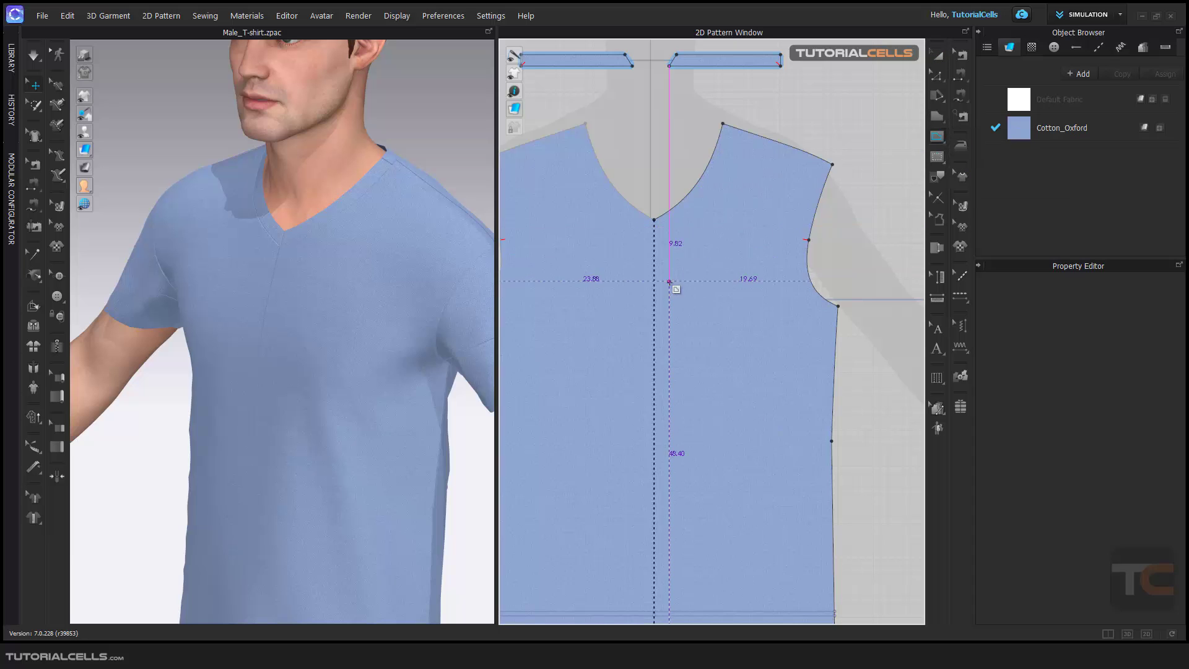
click(709, 277)
click(759, 277)
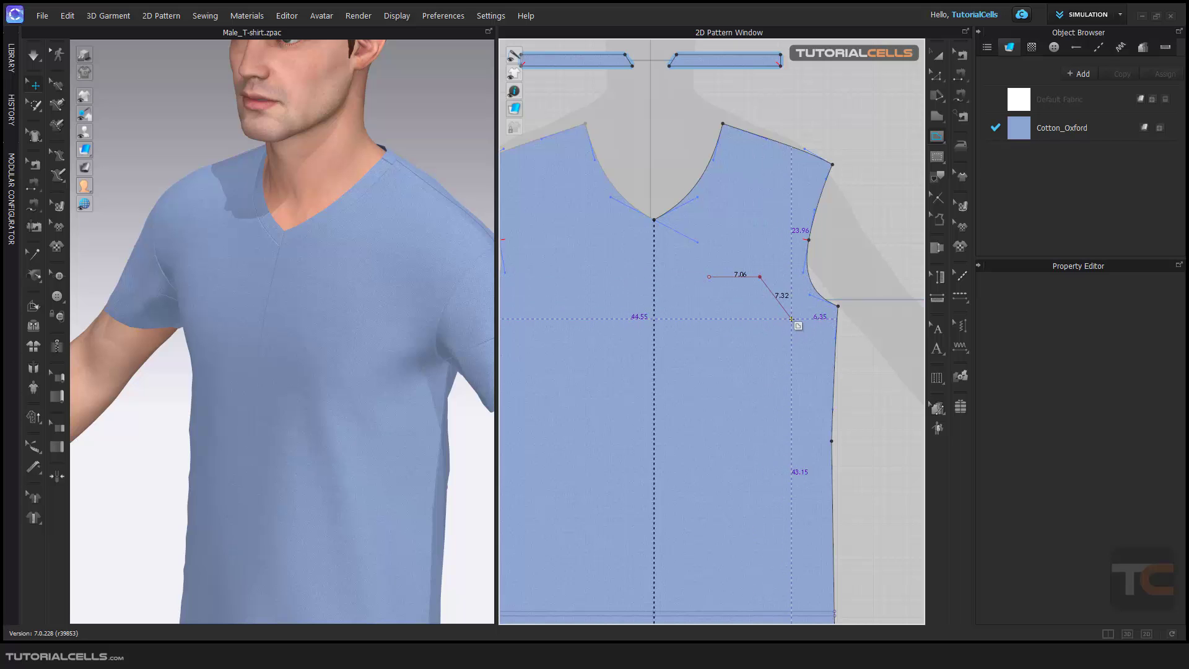
right_click(792, 319)
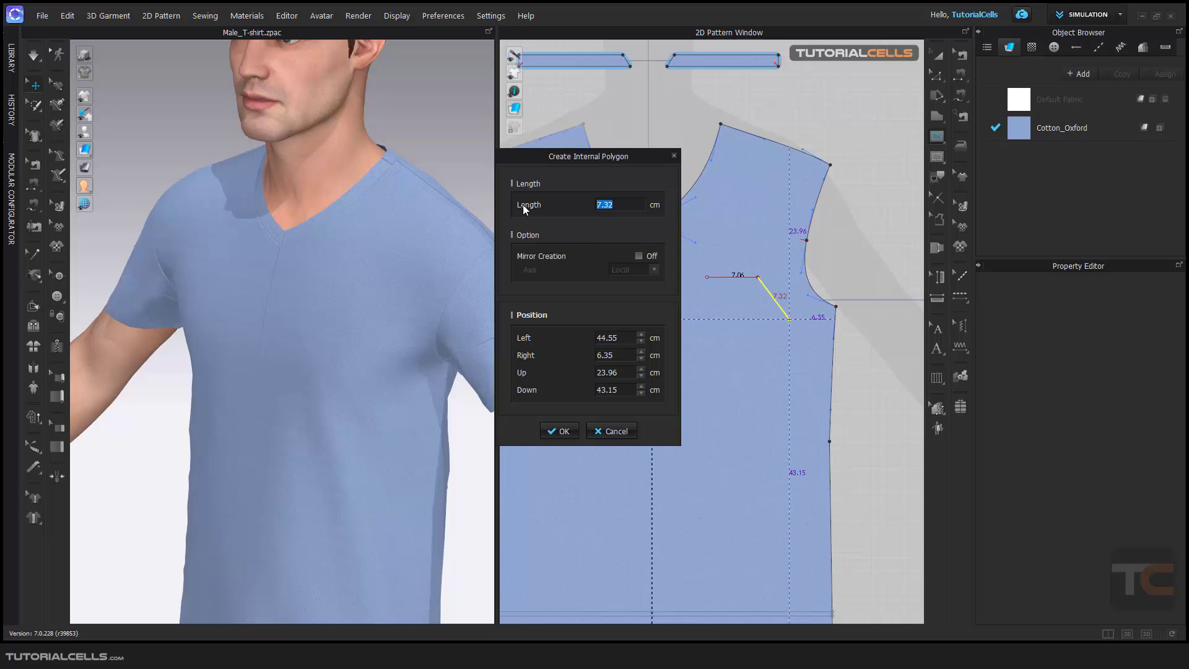
click(638, 256)
click(643, 288)
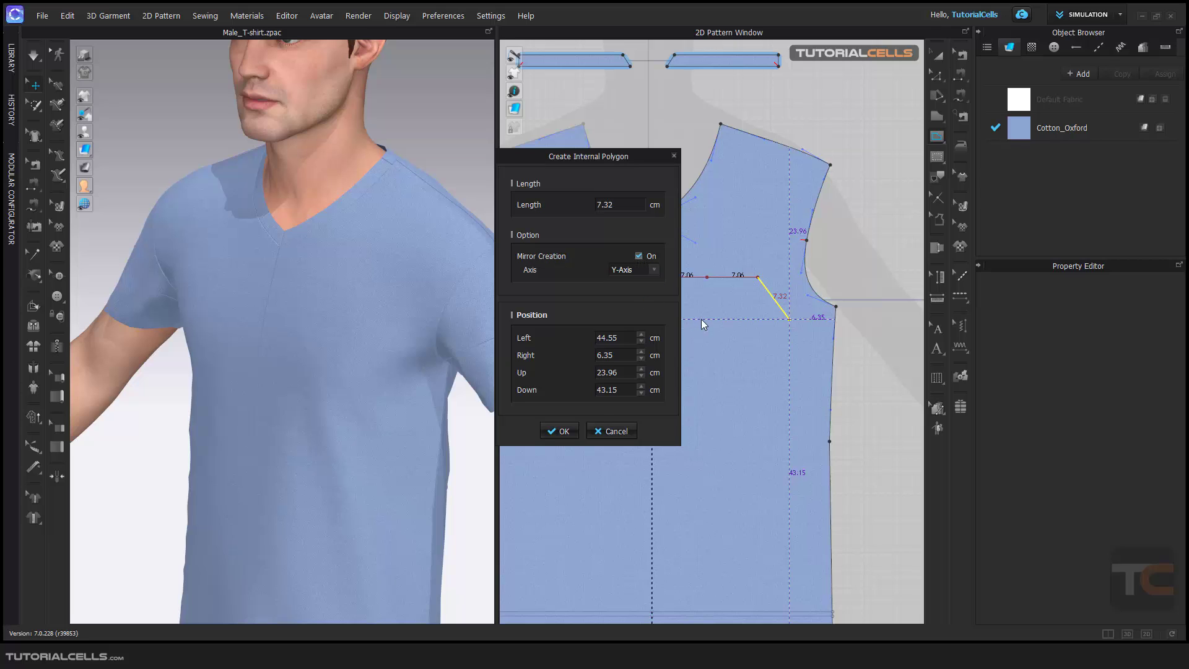
click(559, 431)
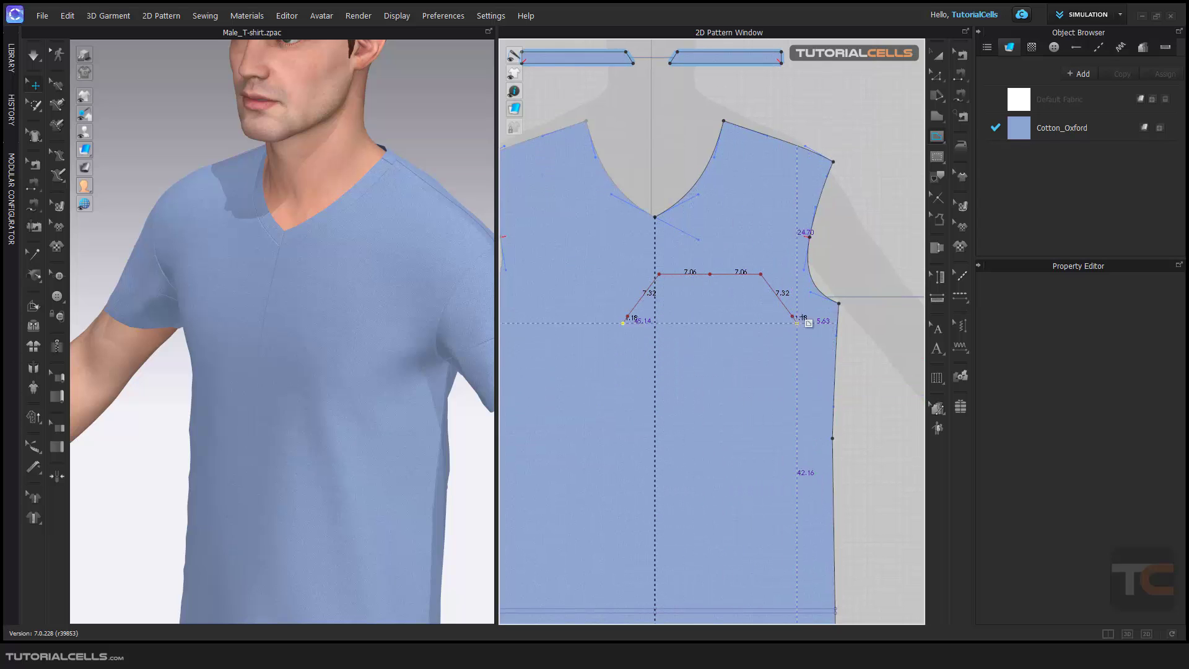
middle_drag(902, 160, 840, 218)
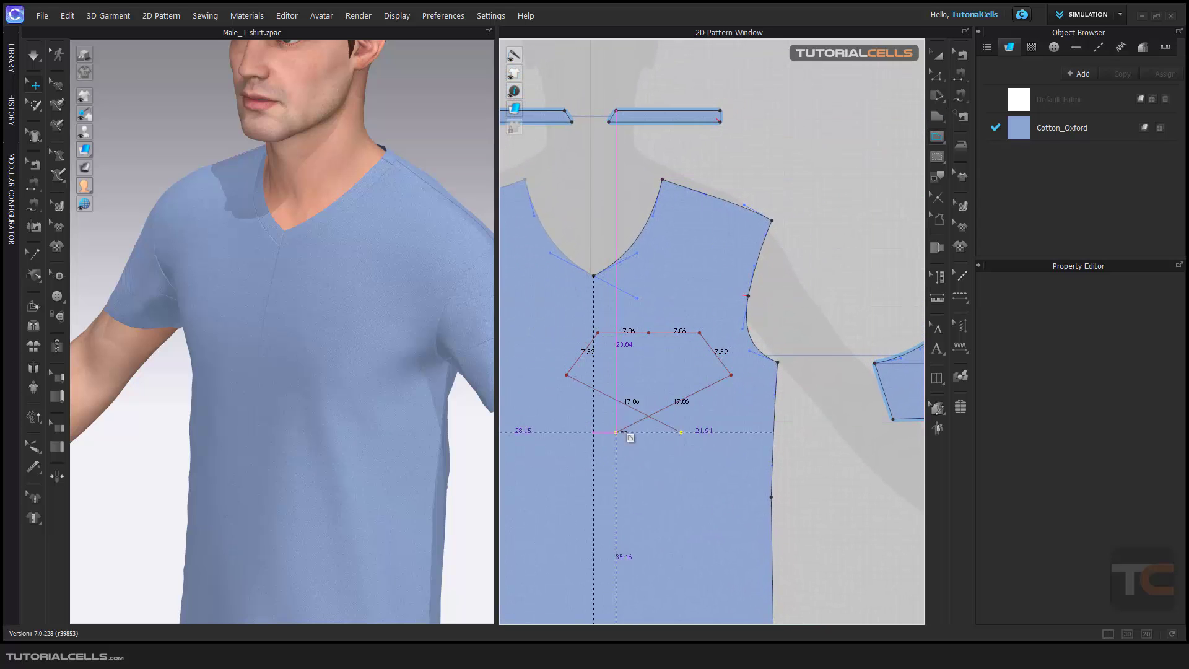
double_click(649, 431)
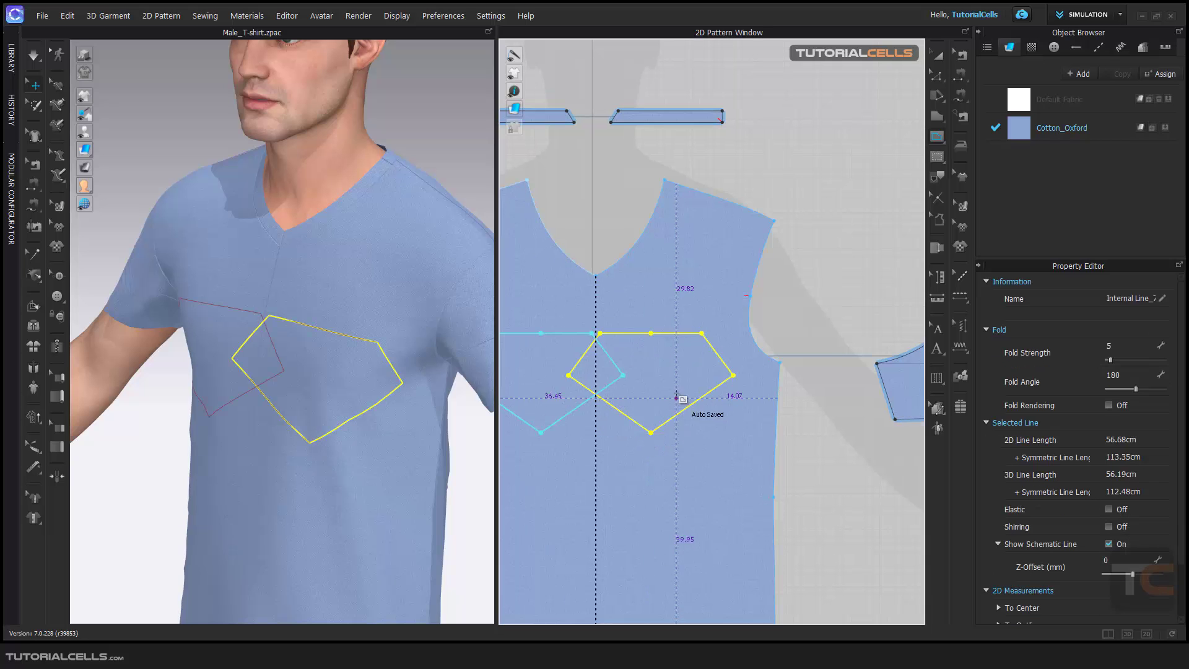
scroll(658, 381, down, 3)
scroll(587, 382, up, 2)
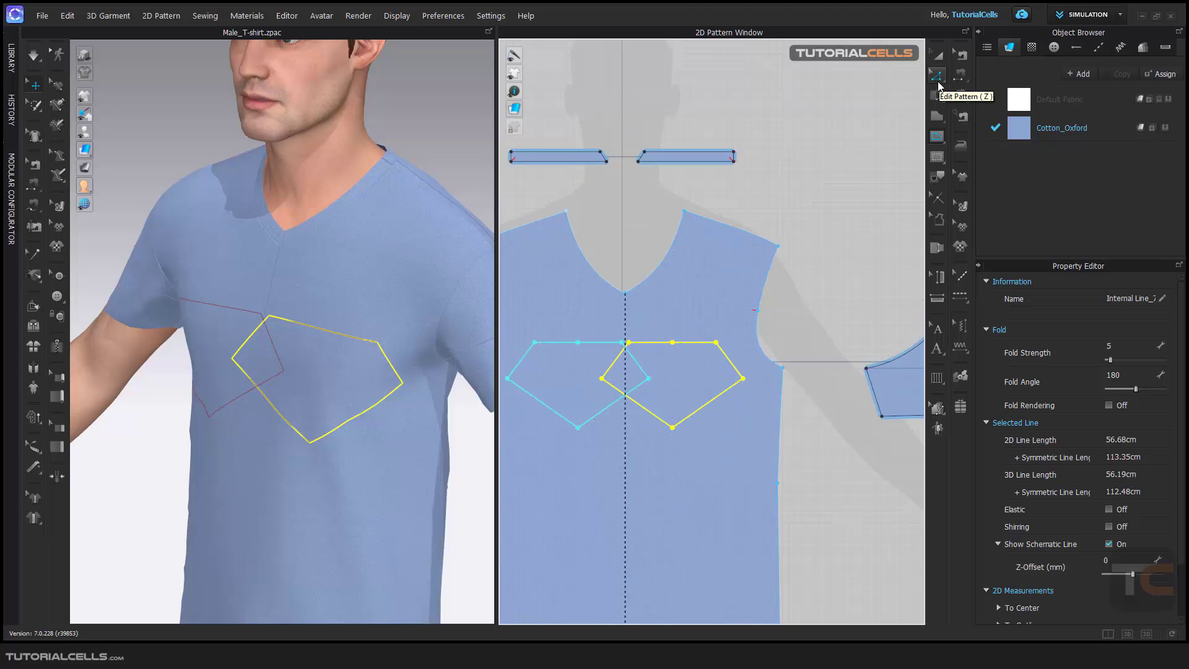
- Drag the pentagons' middle vertex apart, then delete both pentagon internal lines
click(937, 83)
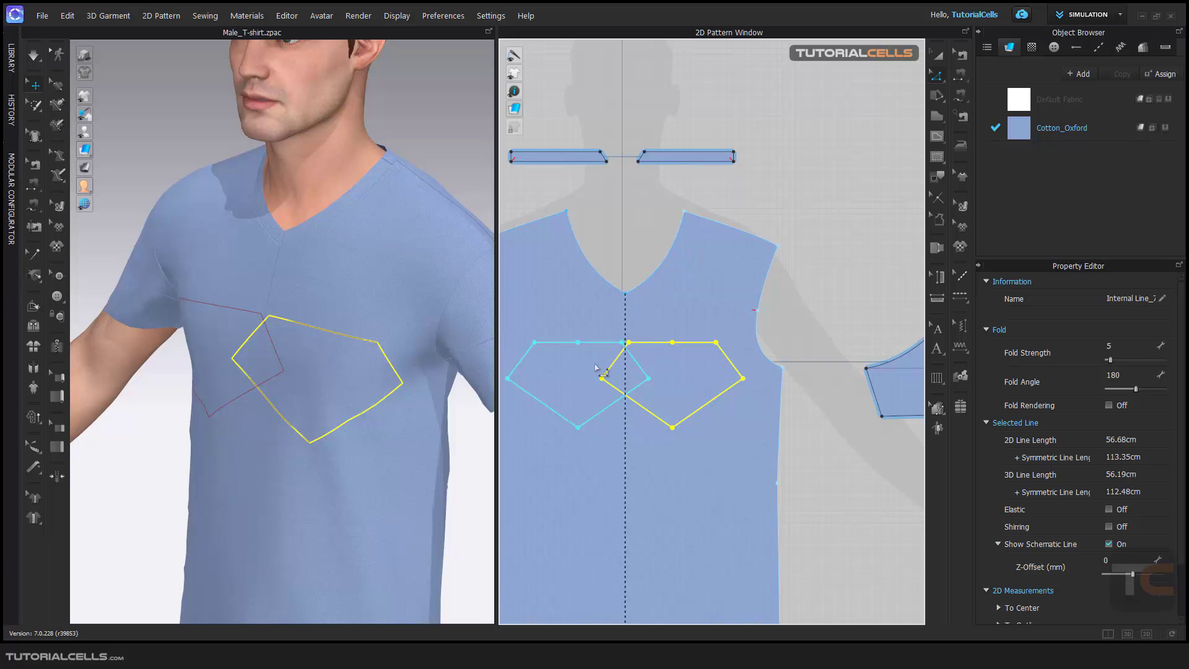
click(601, 383)
drag(603, 383, 648, 348)
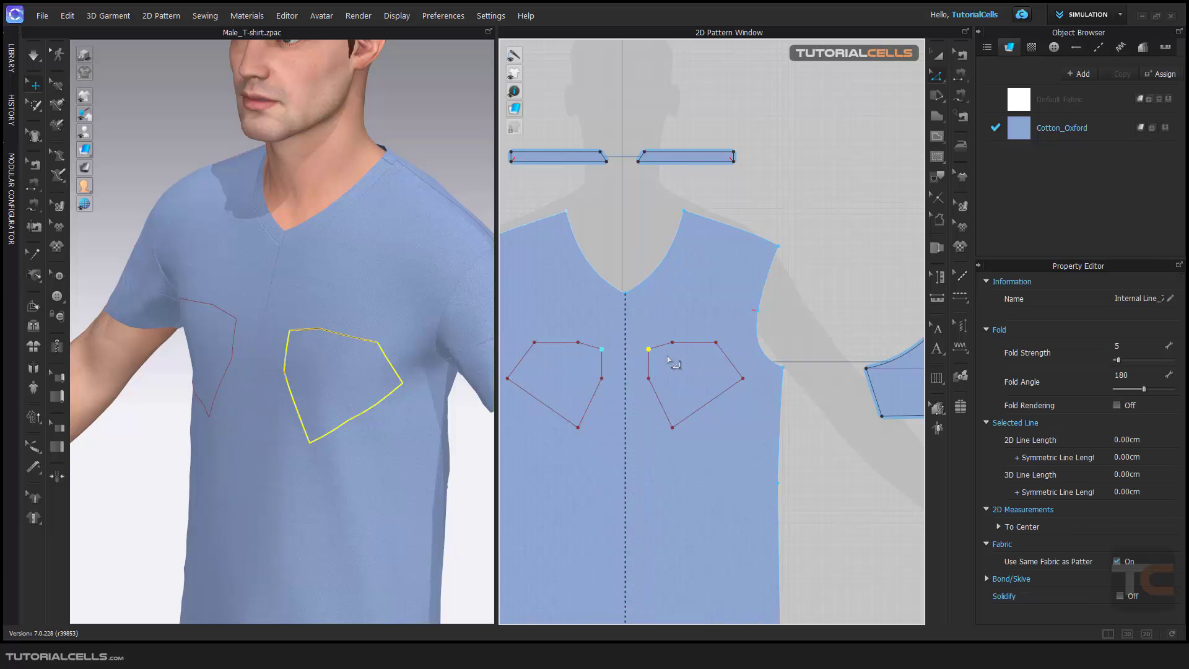
click(694, 344)
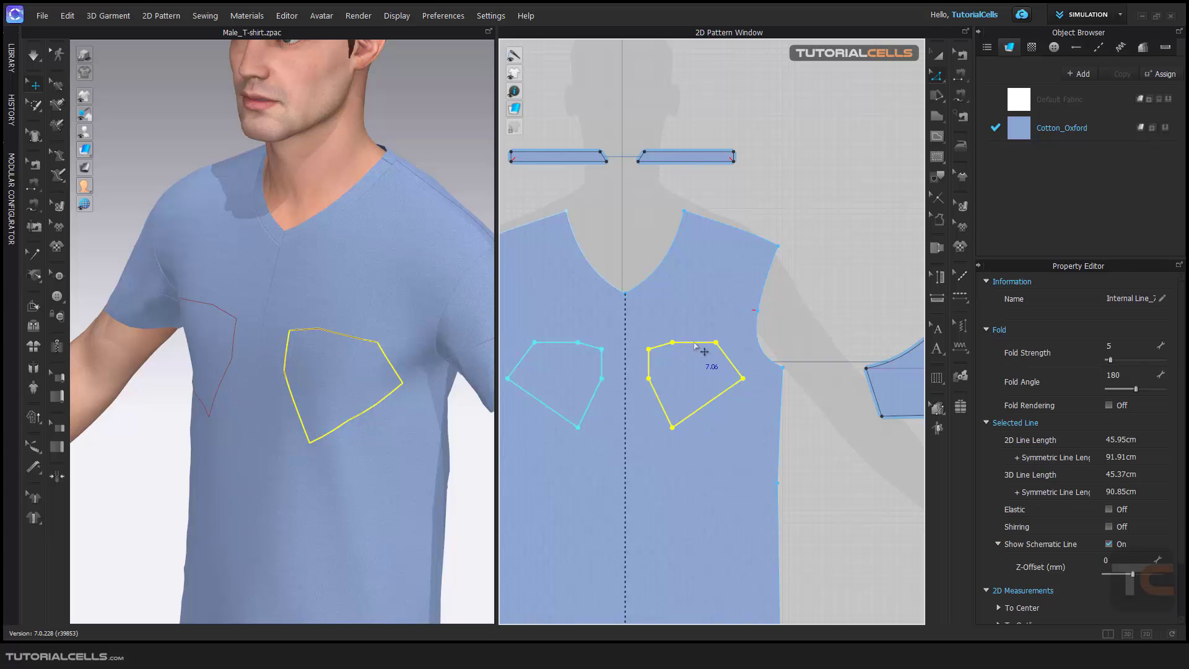
key(Delete)
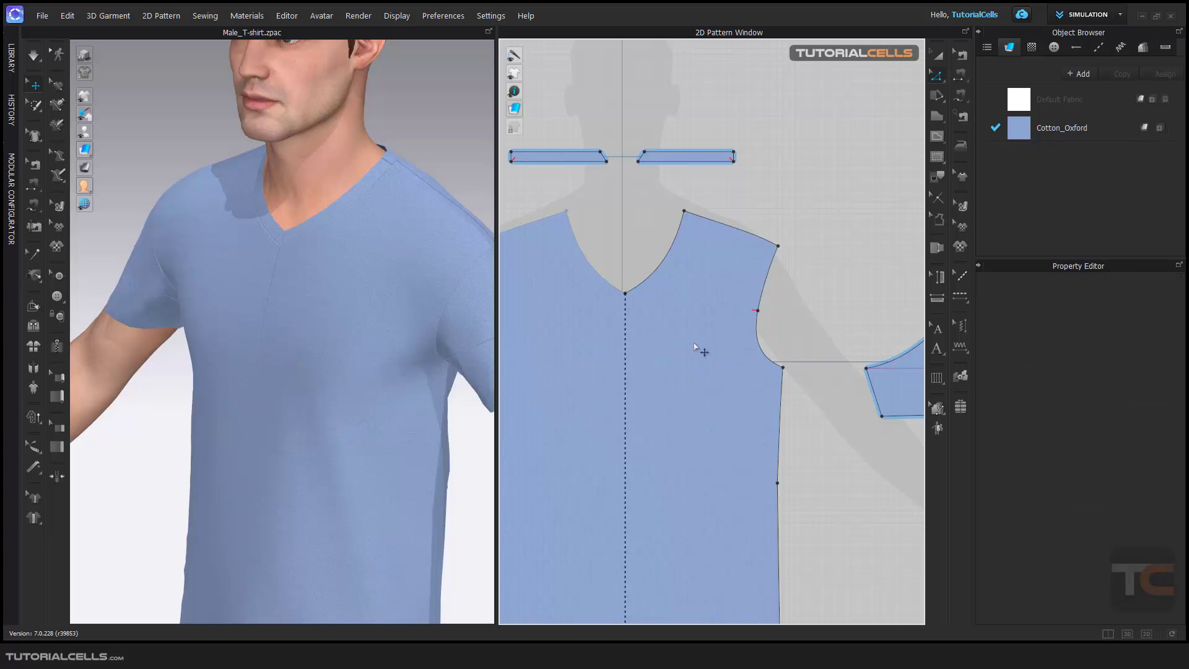
- Add a mirrored 10 × 10 cm internal rectangle on each side of the chest
click(936, 142)
click(961, 157)
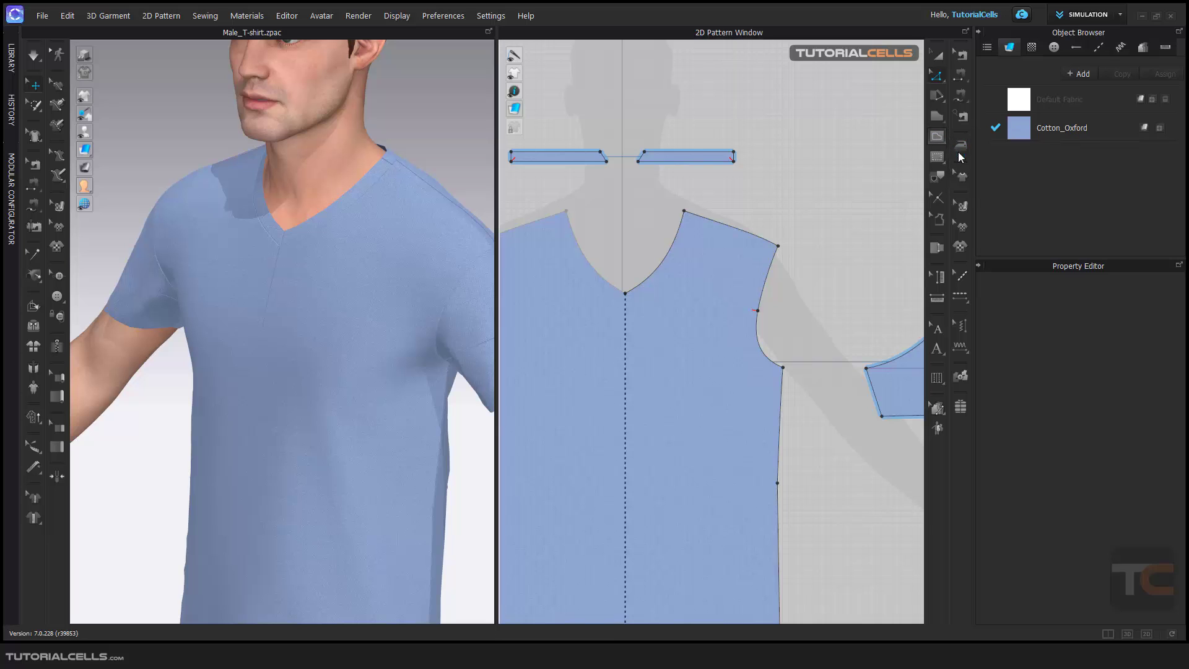
drag(663, 320, 722, 388)
click(702, 367)
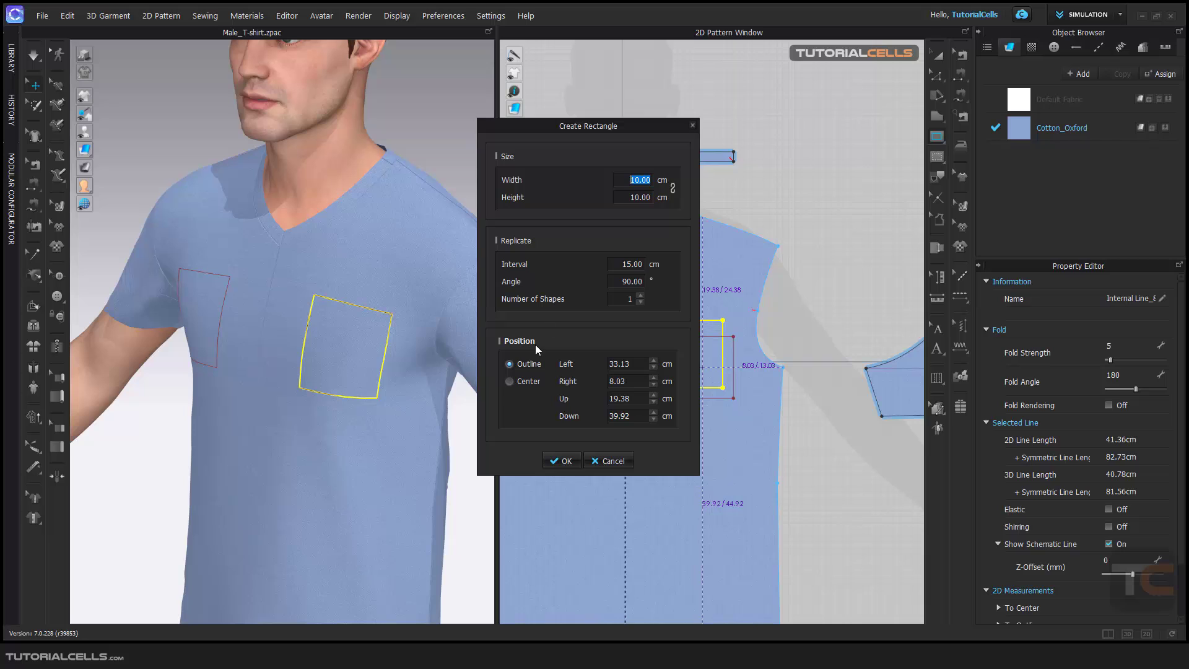
click(553, 459)
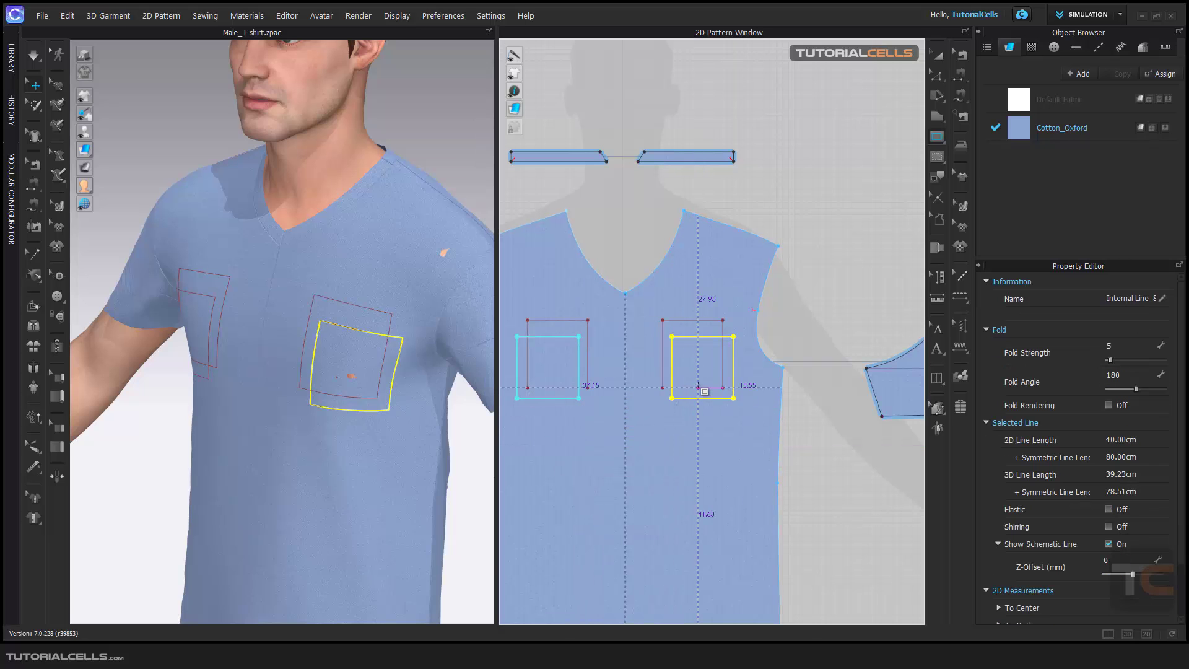
key(Escape)
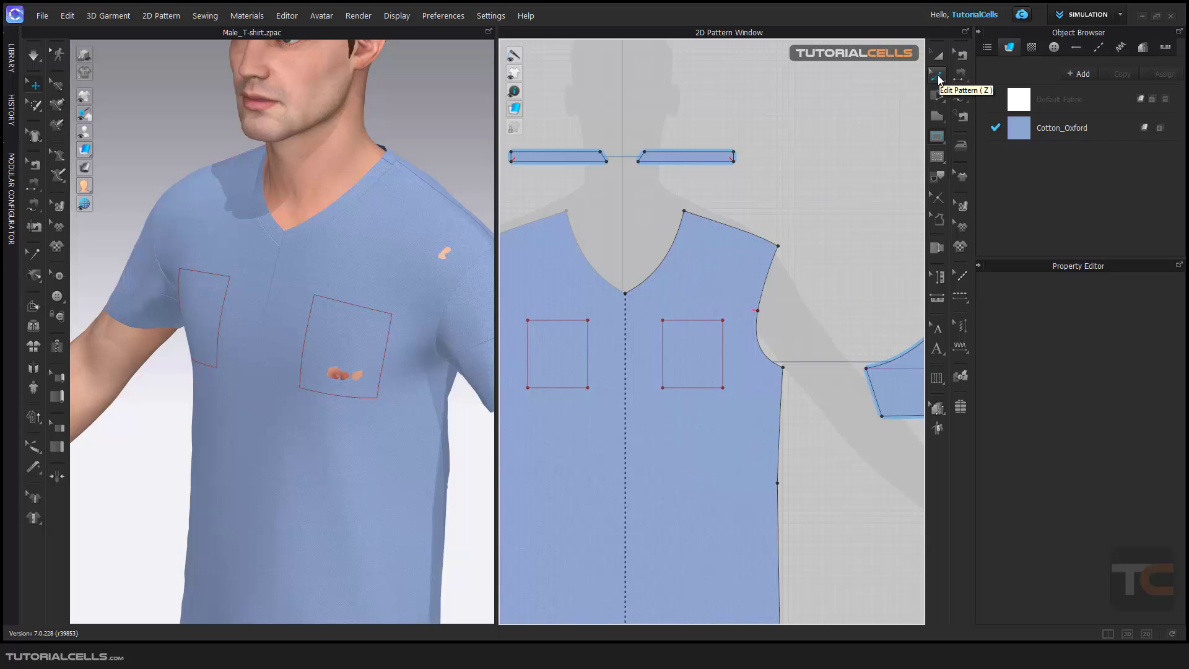
- Drag the pocket outline's line slightly lower on the chest
click(938, 77)
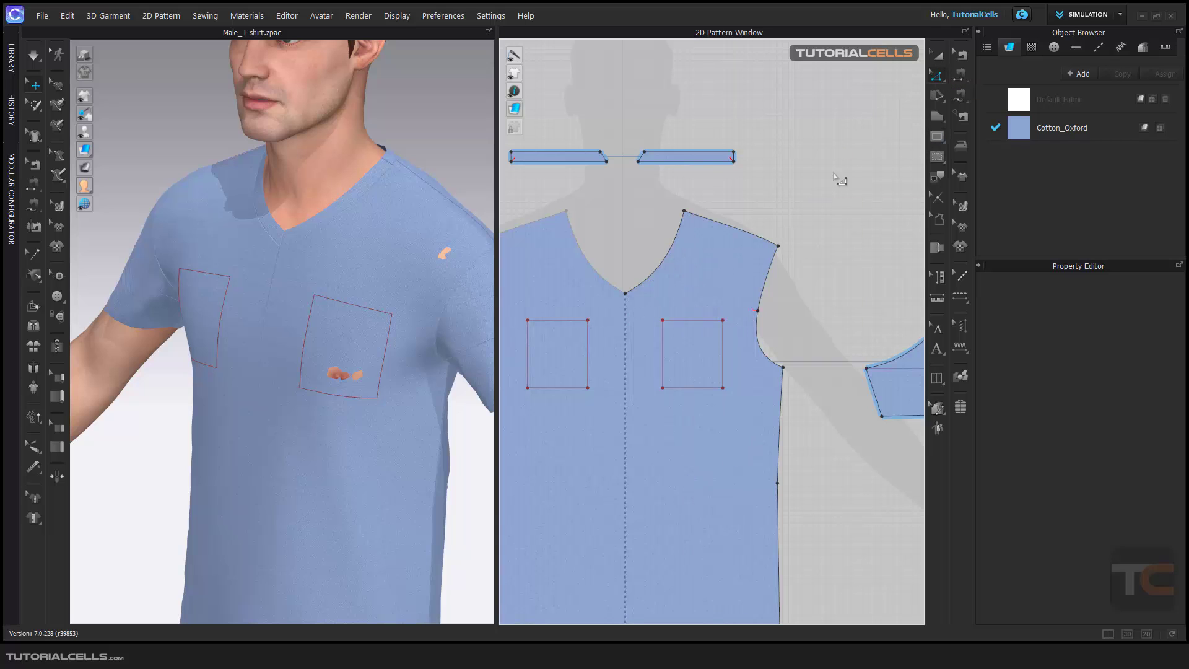
click(685, 324)
drag(685, 324, 680, 346)
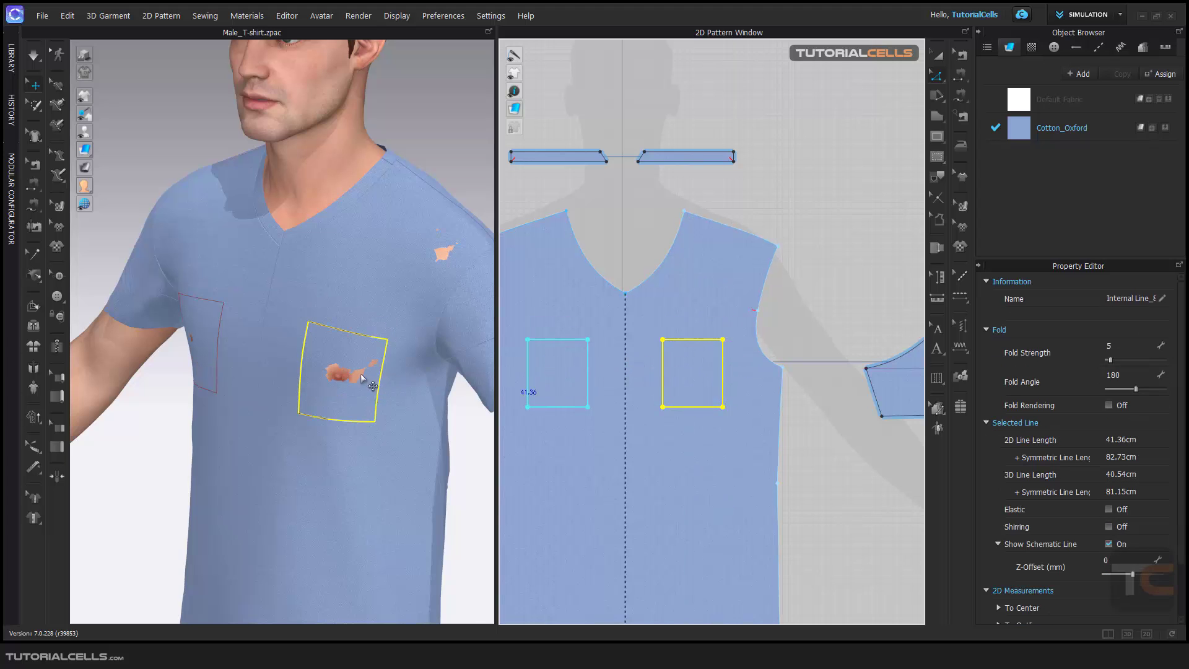
scroll(362, 368, up, 3)
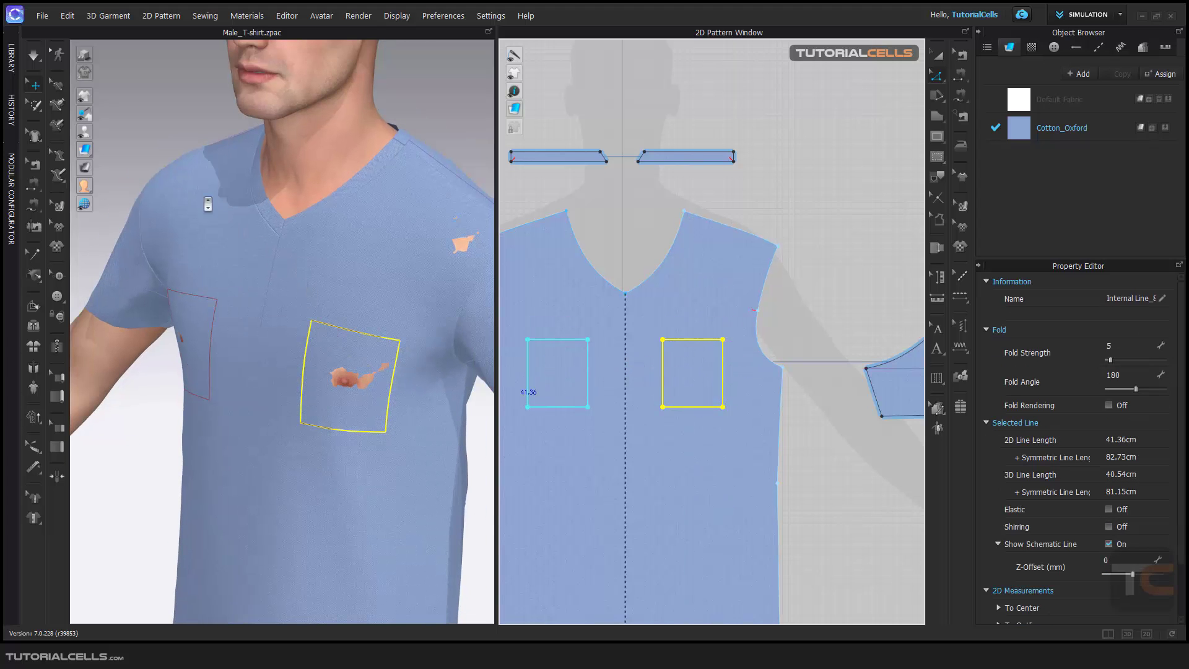
click(35, 56)
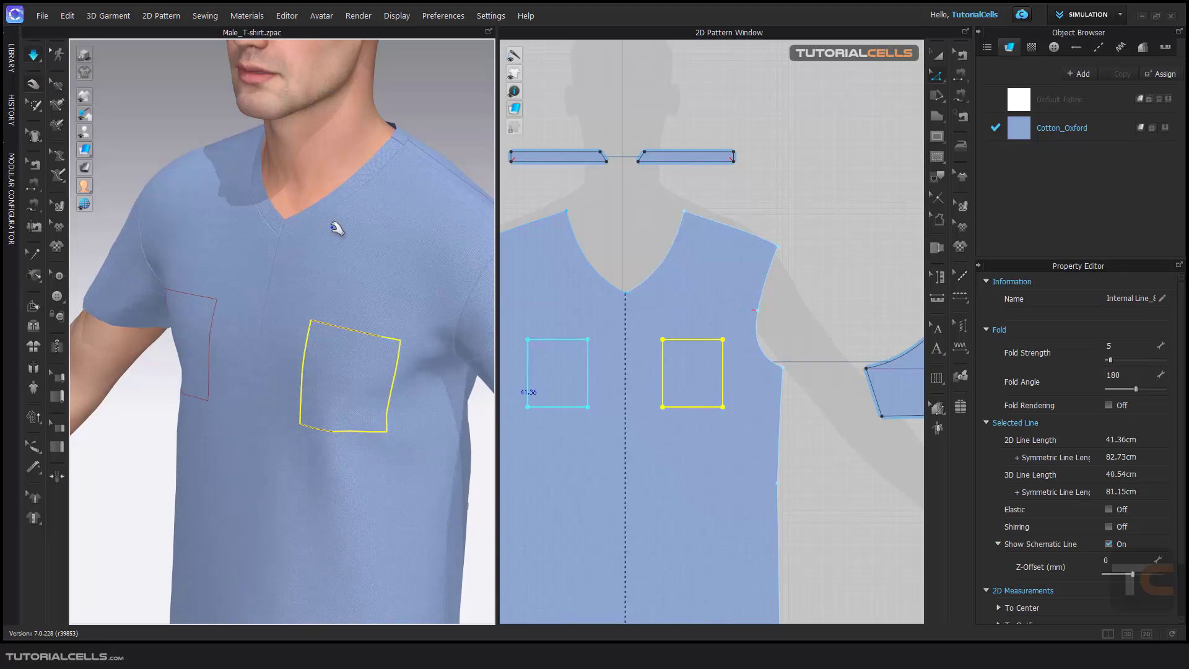
- Show the front pattern piece as a triangle mesh
scroll(715, 360, up, 3)
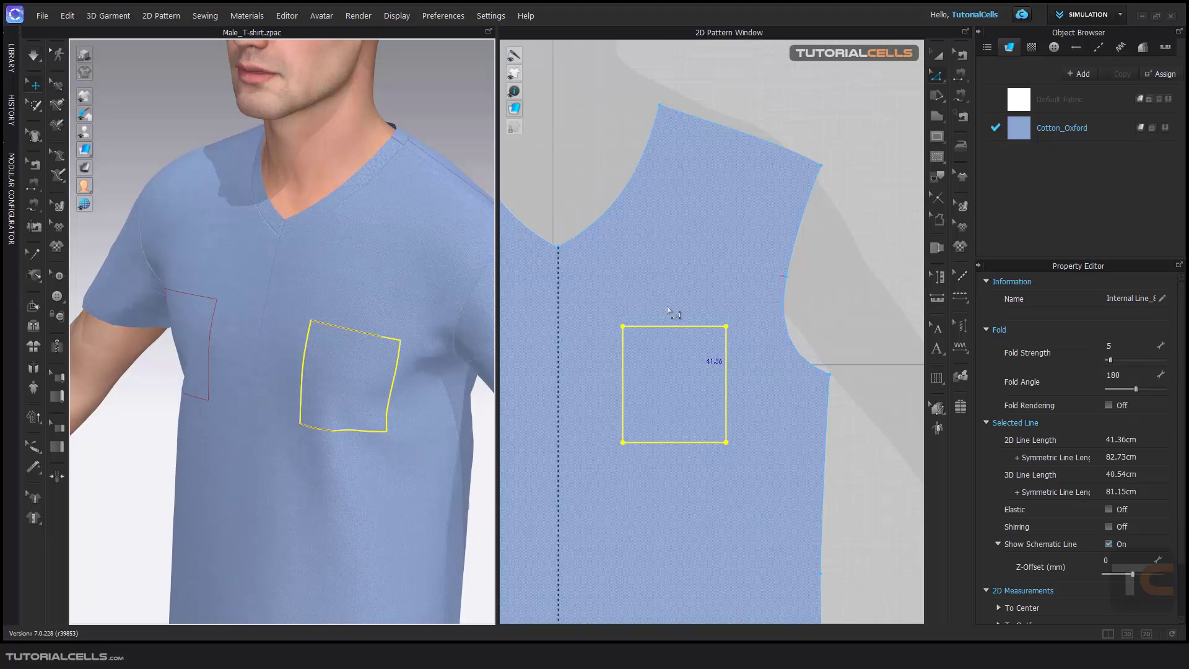
mouse_move(514, 109)
click(560, 109)
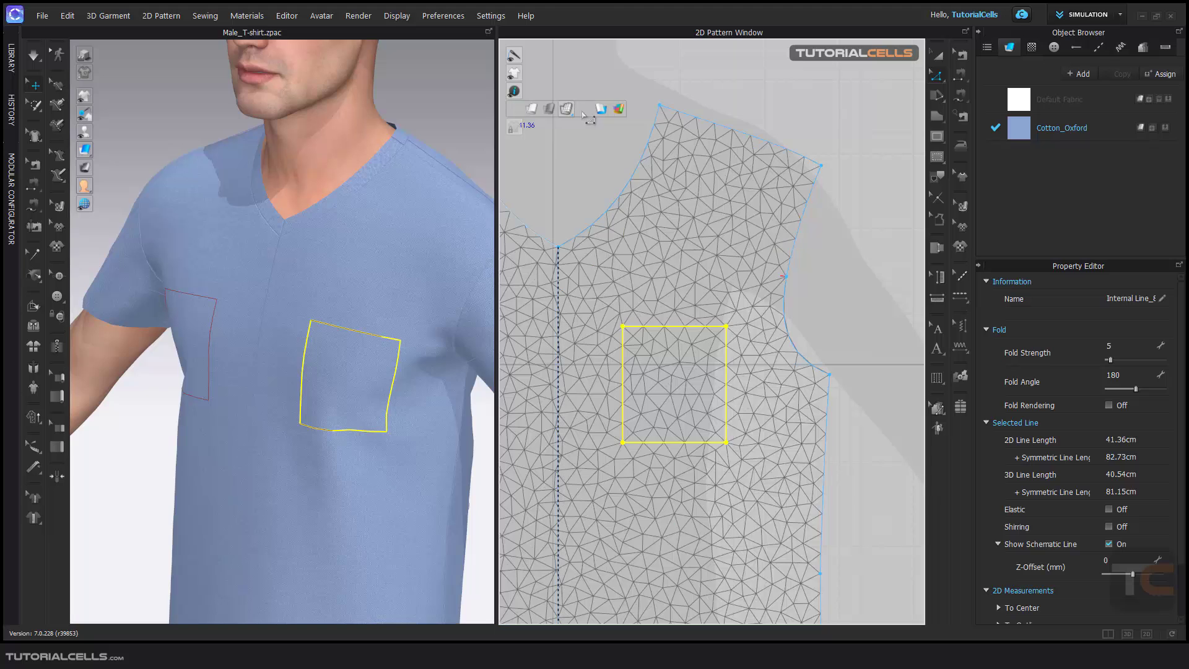
scroll(693, 353, up, 2)
scroll(689, 346, up, 2)
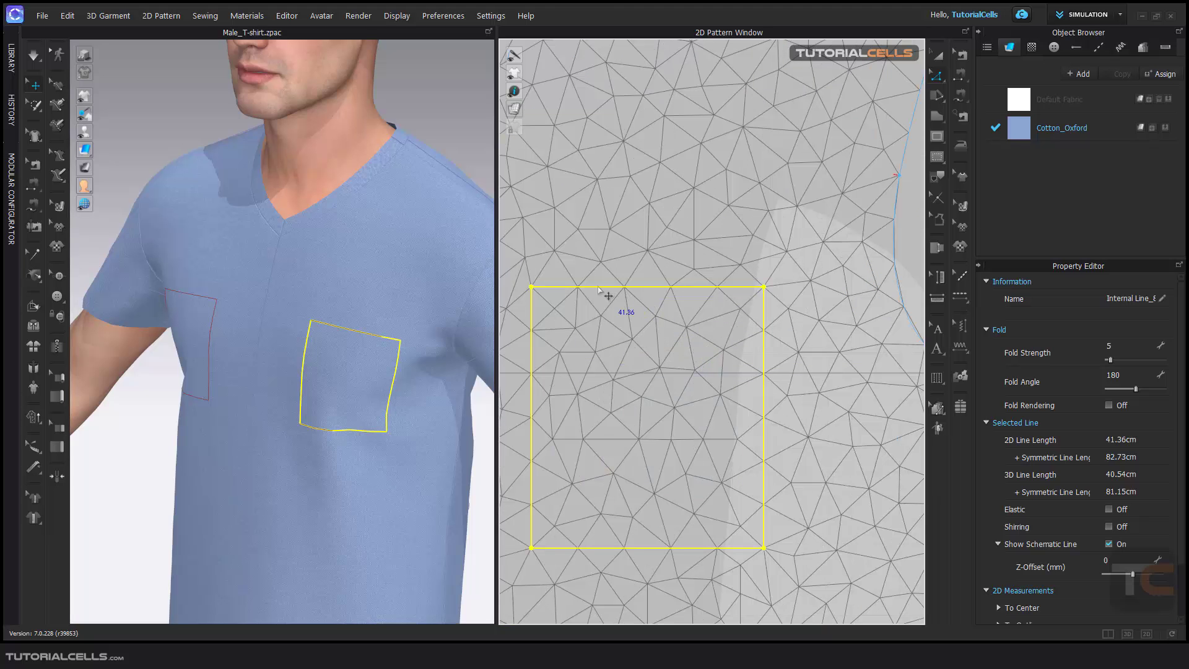
scroll(668, 310, down, 1)
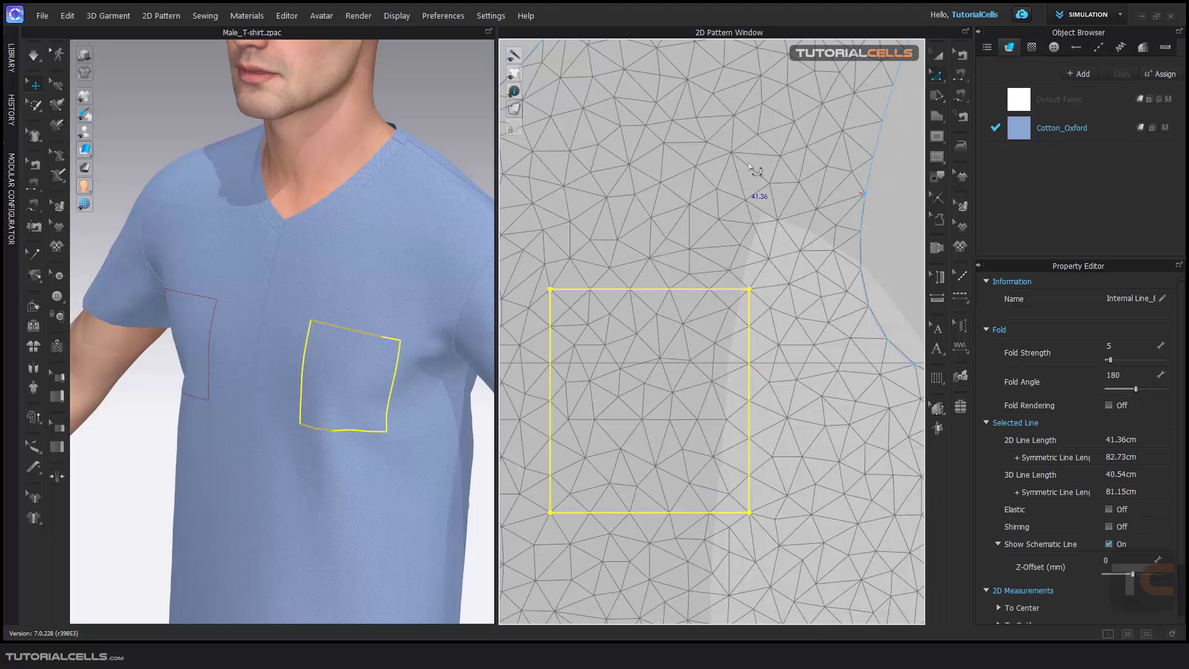
- Try out rectangles above the pocket, undoing the small trial one
click(937, 138)
drag(654, 129, 761, 217)
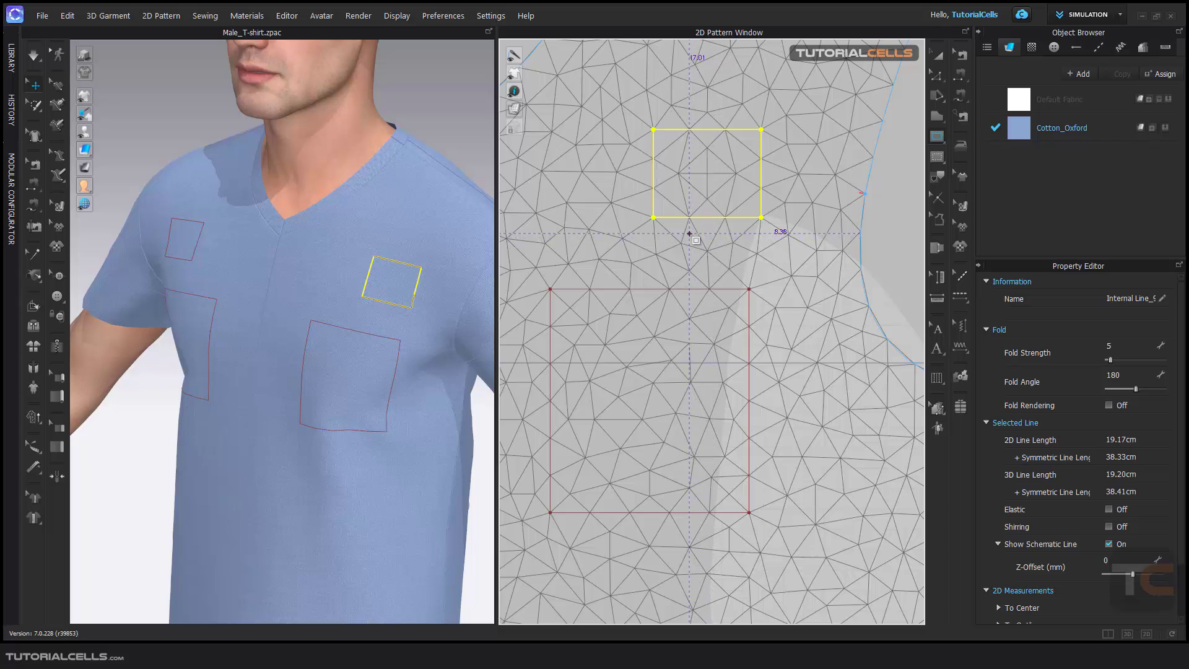
key(ctrl+z)
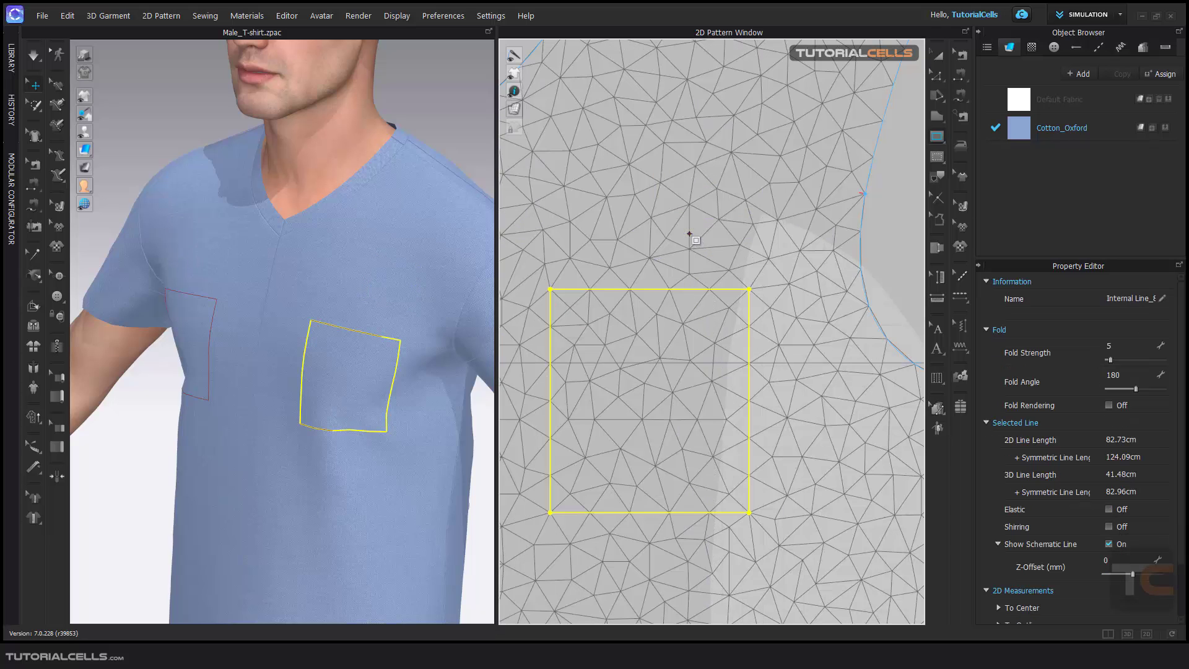
click(937, 157)
click(620, 112)
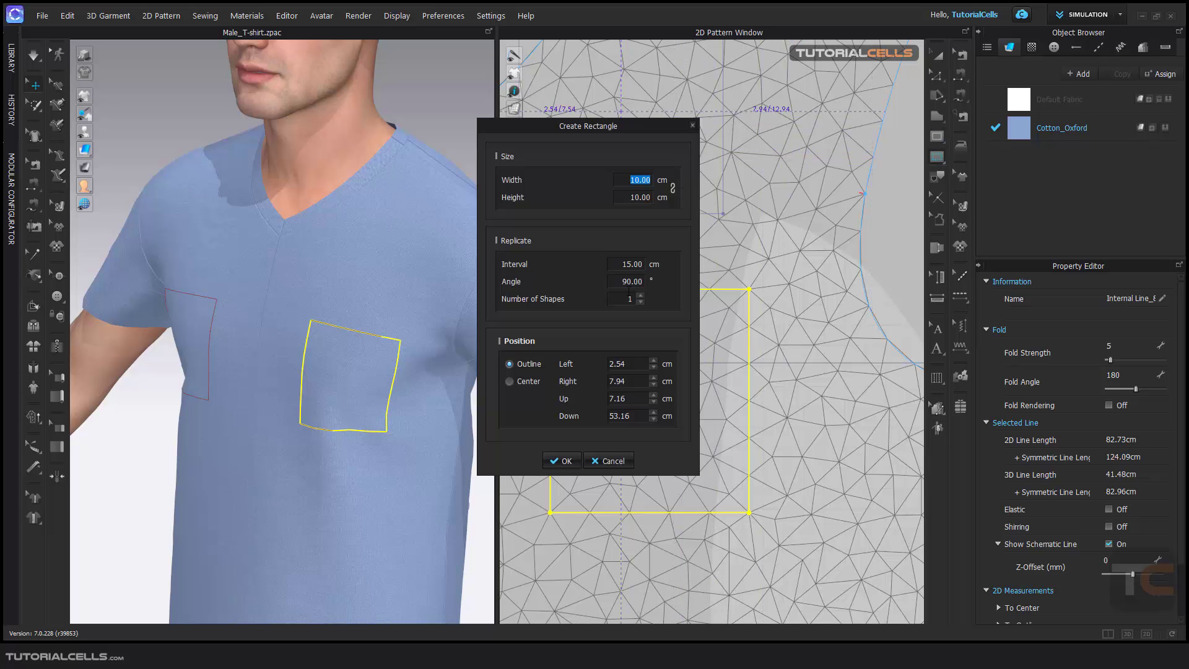
click(562, 461)
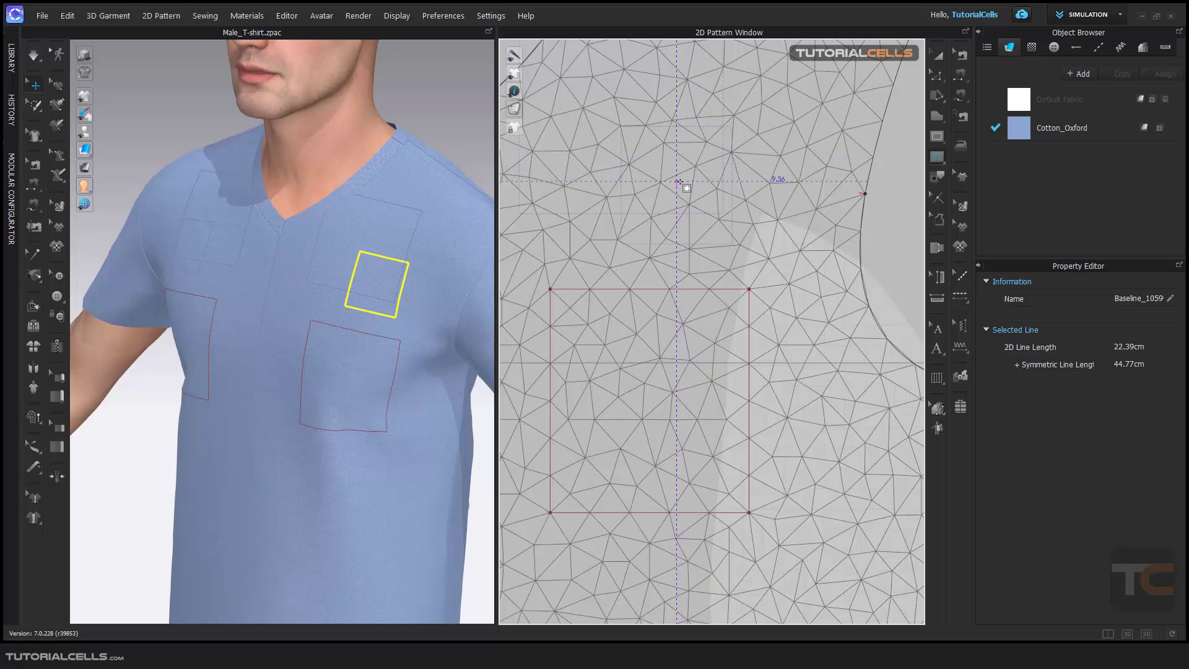
key(z)
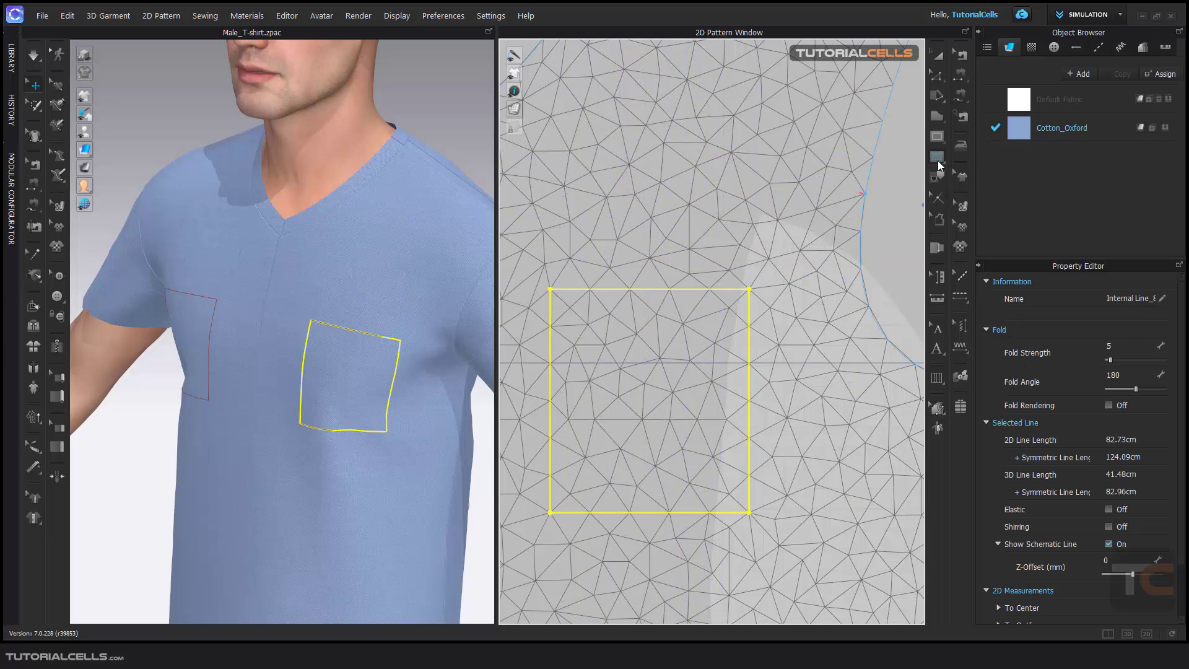
- Draw and undo two more trial rectangles near the shoulder and top of the front
click(937, 158)
scroll(738, 330, down, 3)
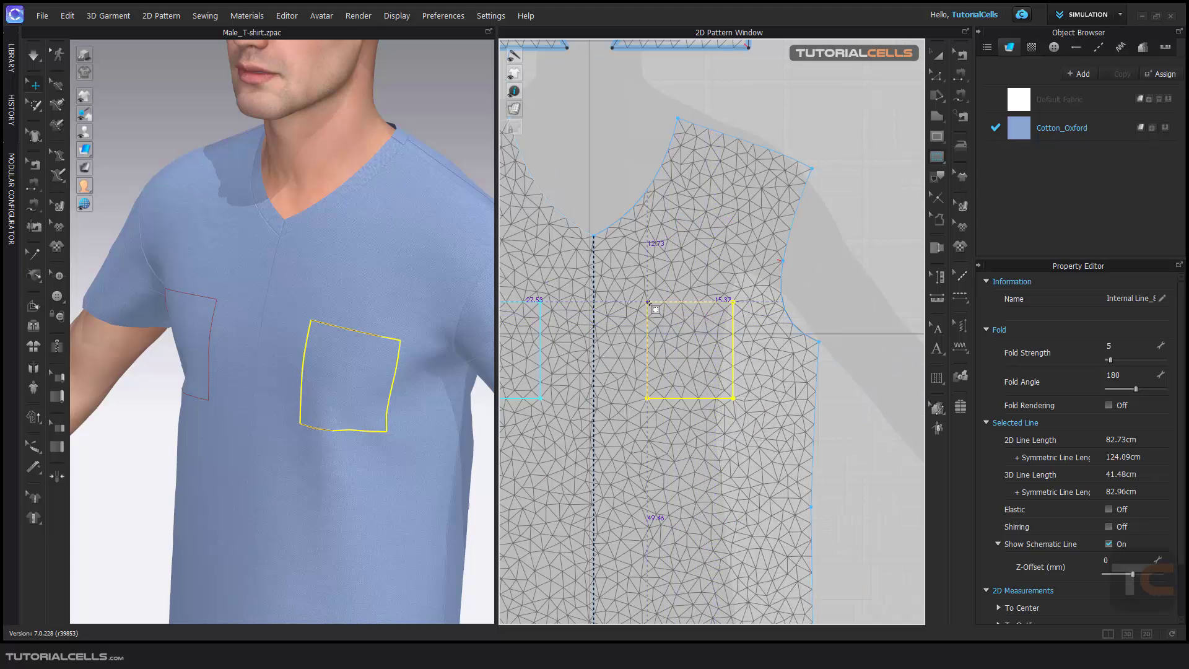
scroll(720, 278, up, 4)
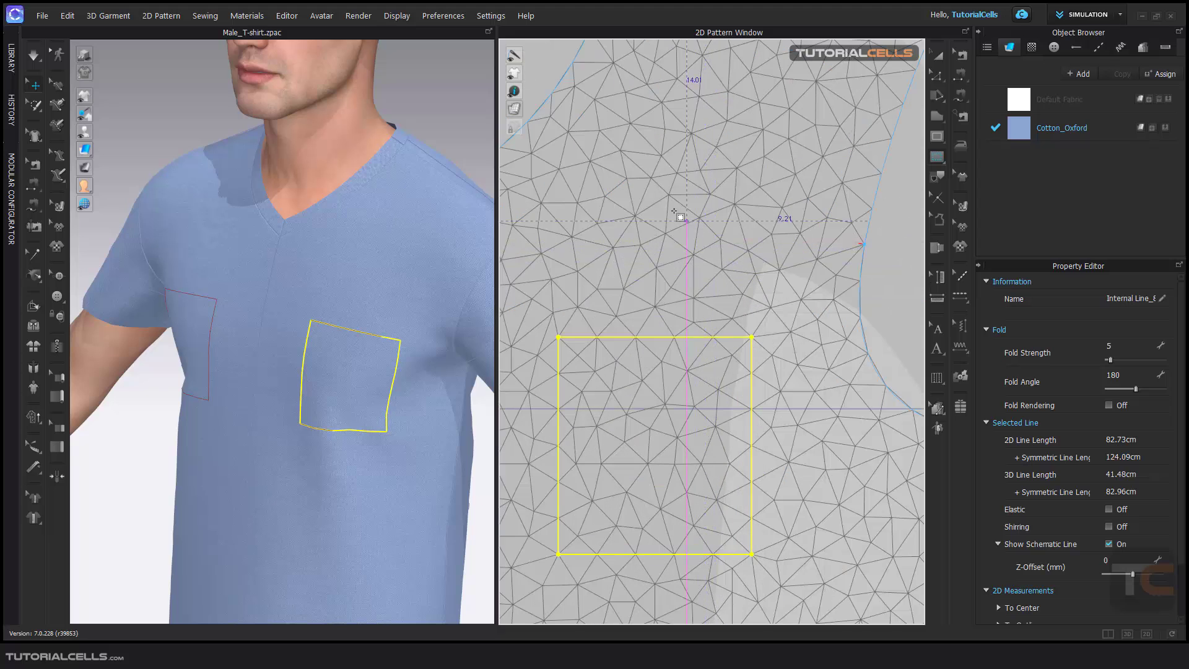
drag(654, 183, 721, 245)
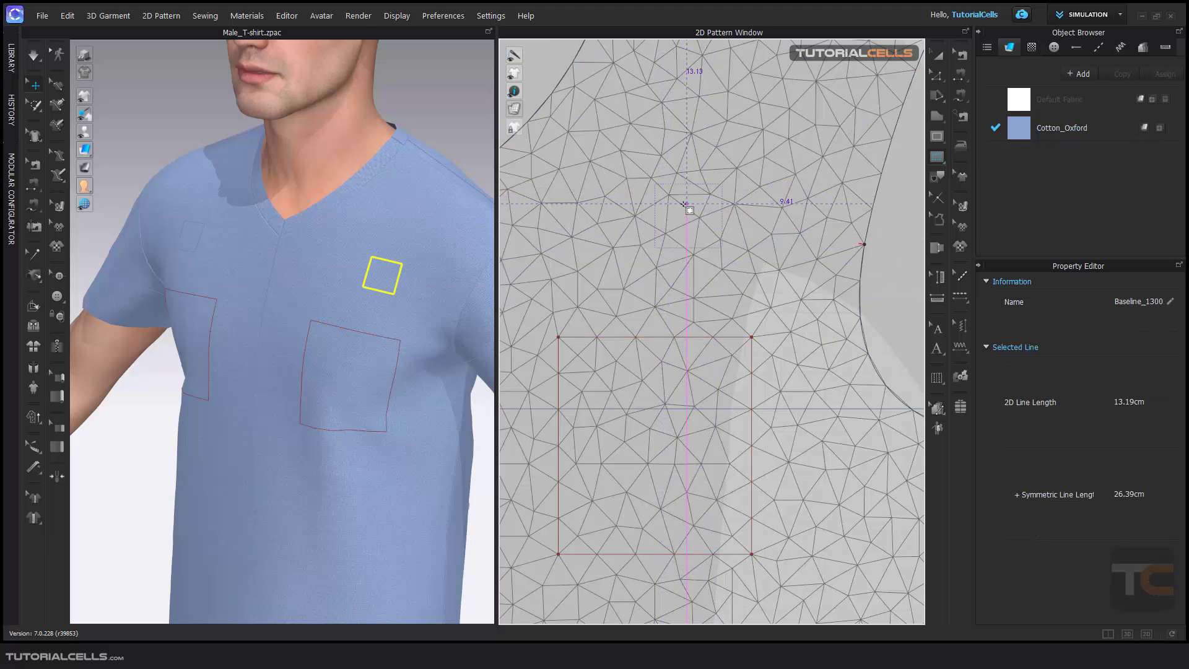
key(ctrl+z)
click(938, 139)
drag(621, 155, 741, 240)
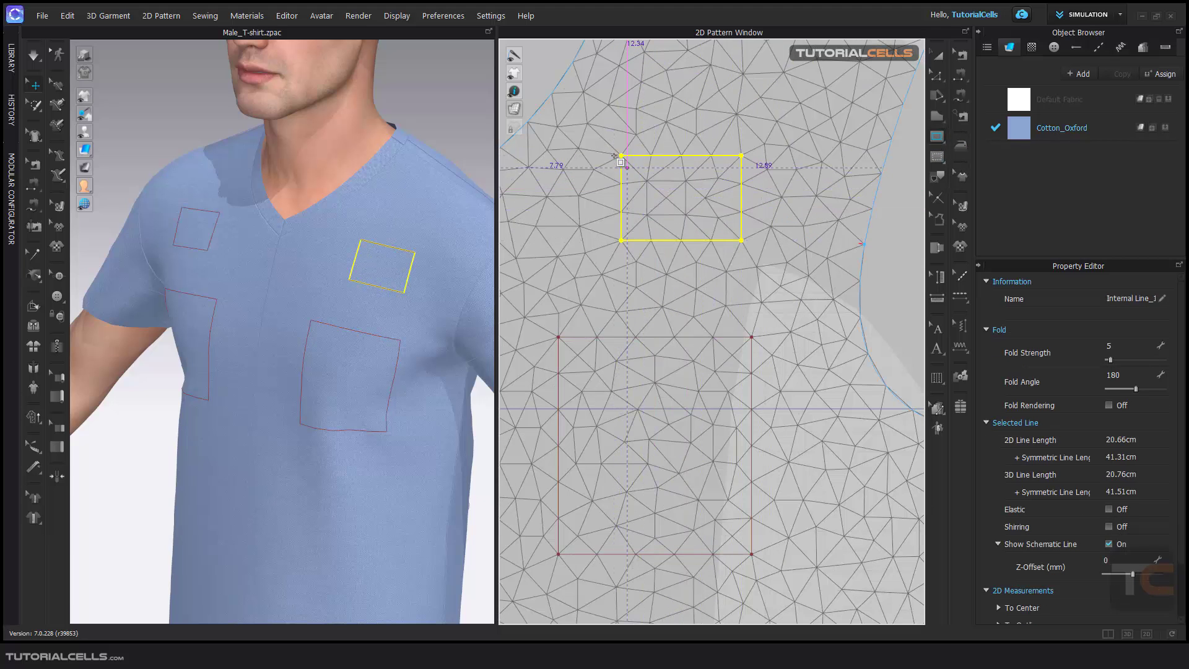
key(ctrl+z)
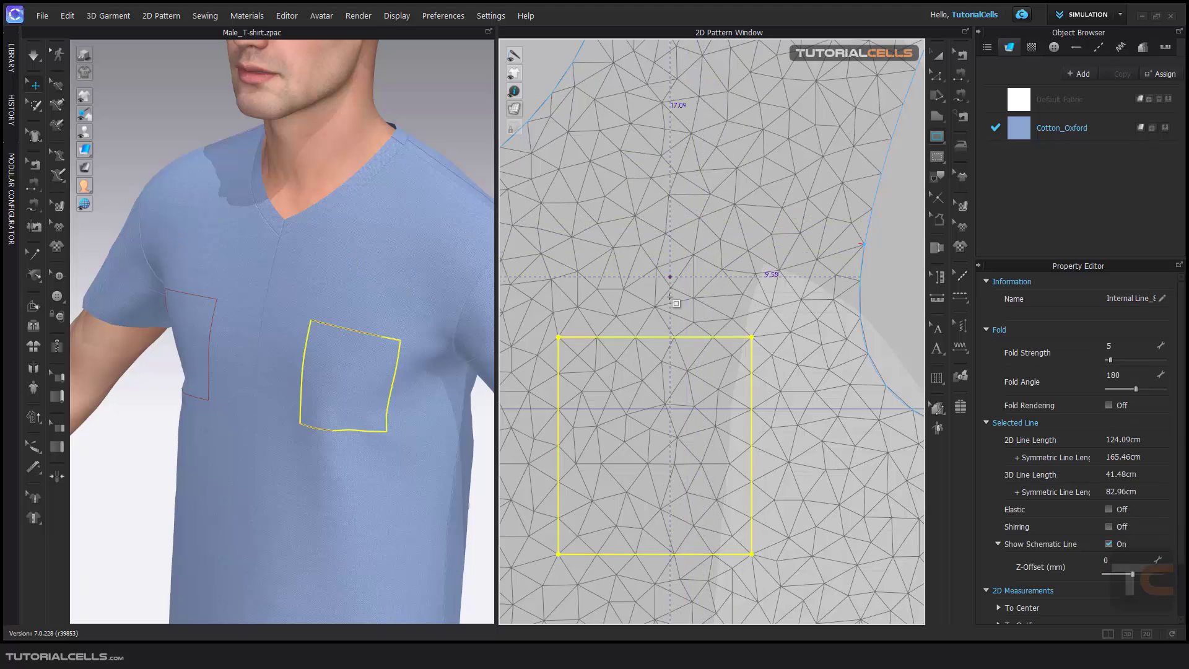
- Switch the 2D pattern back to textured fabric and centre the pocket in view
scroll(670, 298, down, 3)
mouse_move(527, 116)
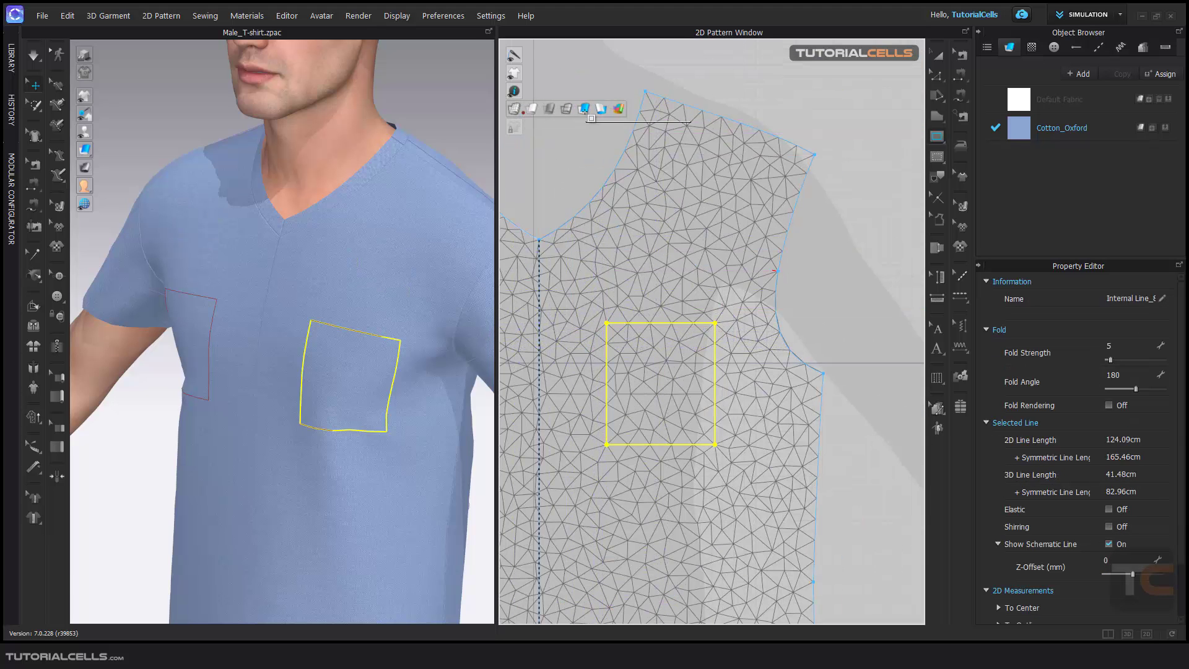
click(584, 110)
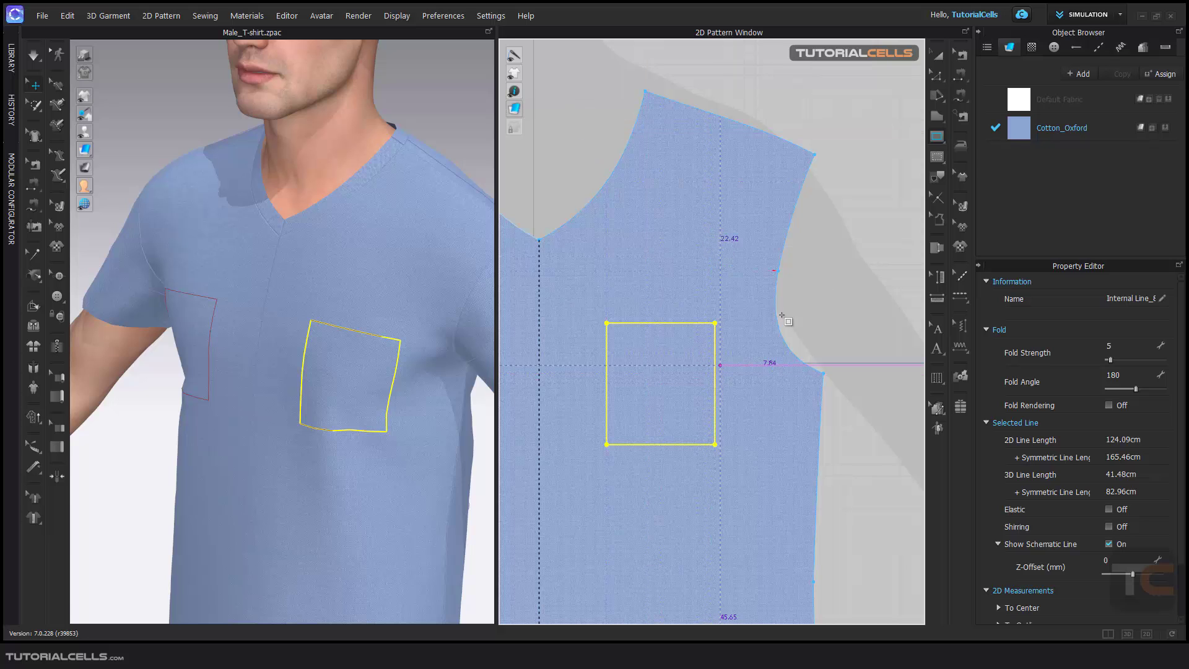
right_drag(631, 330, 653, 281)
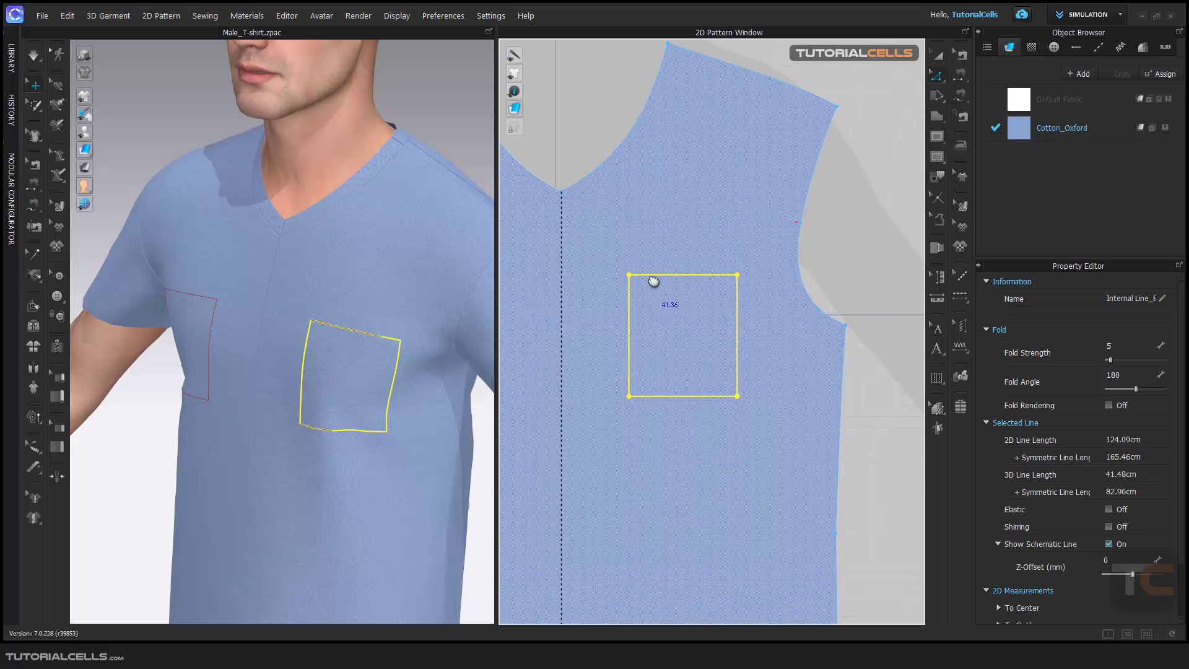
scroll(625, 278, down, 2)
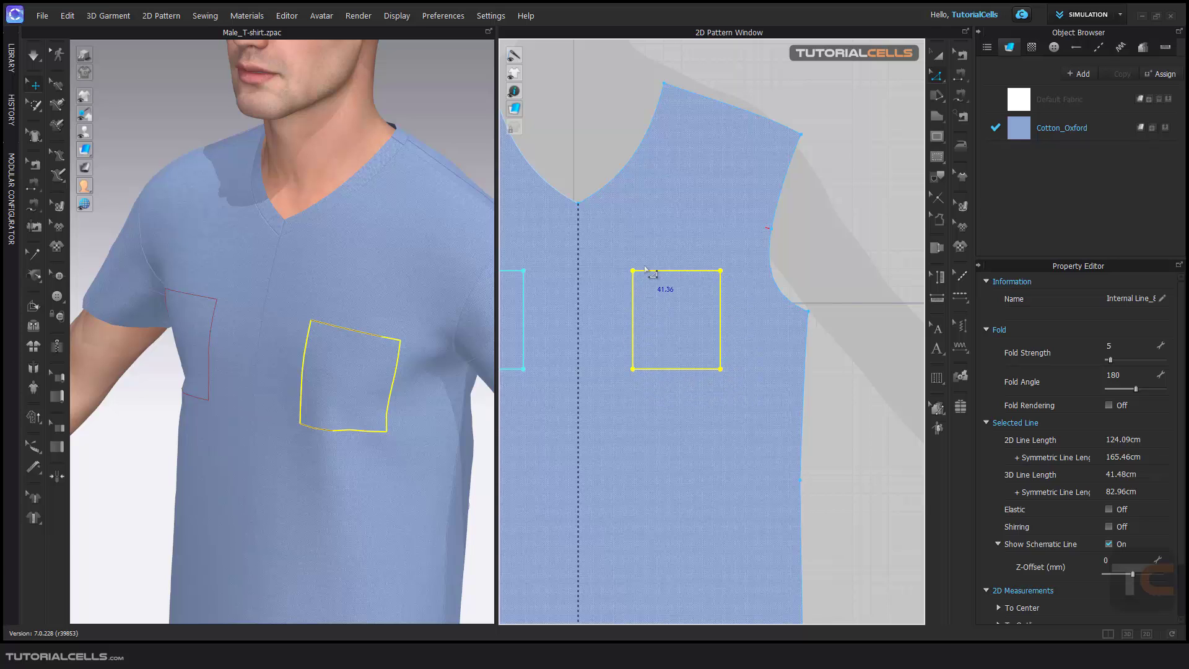
click(938, 78)
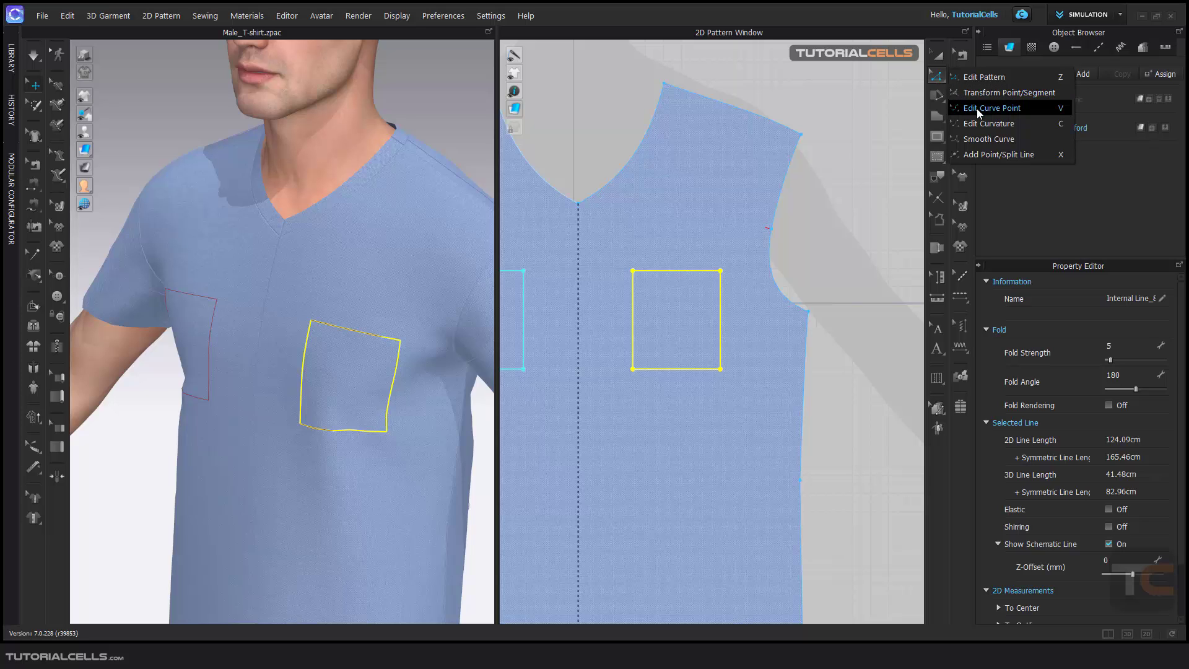
- Bow the pocket's bottom edge downward into a smooth curve with Edit Curvature
click(978, 124)
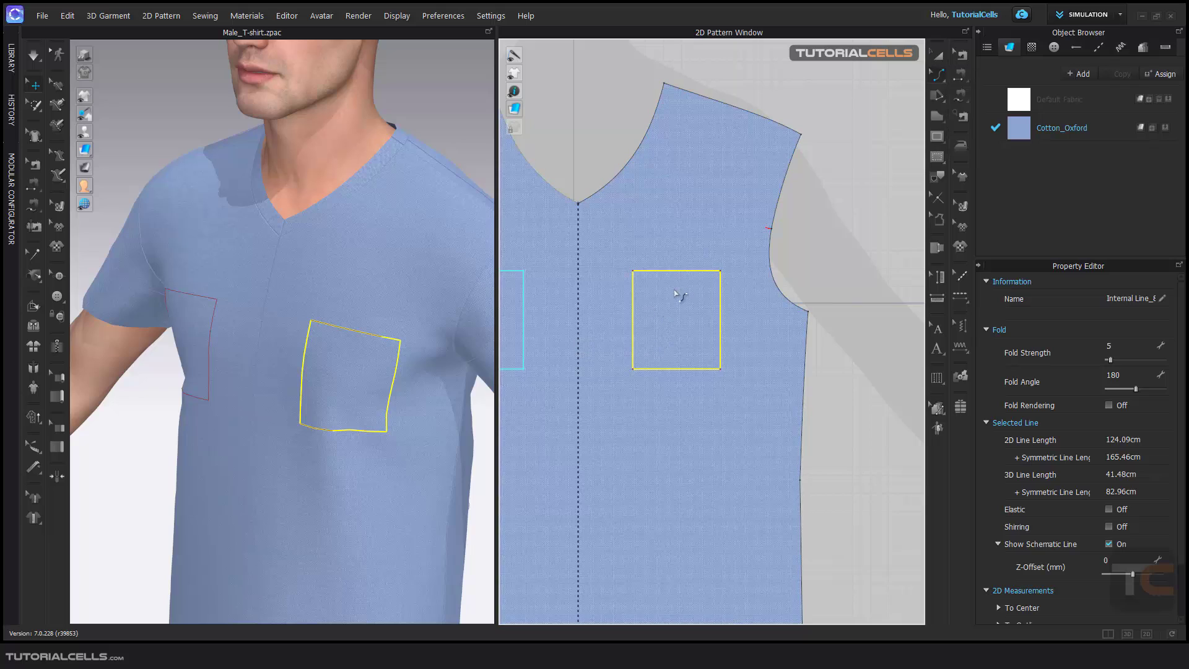
drag(680, 370, 677, 387)
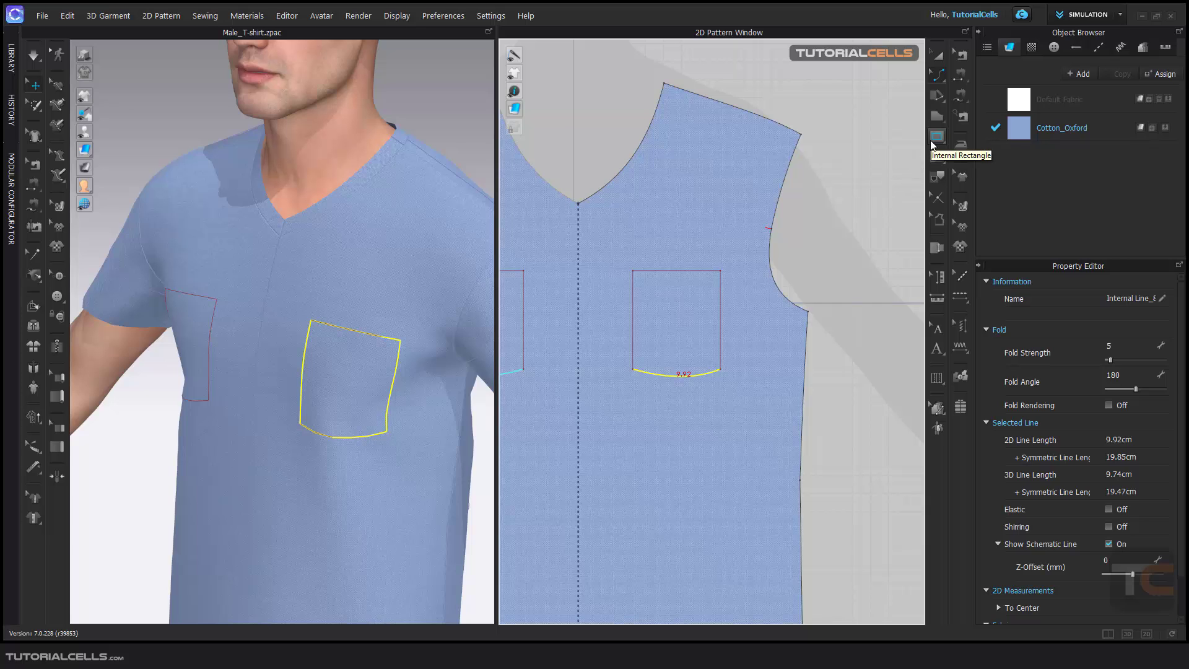
click(933, 140)
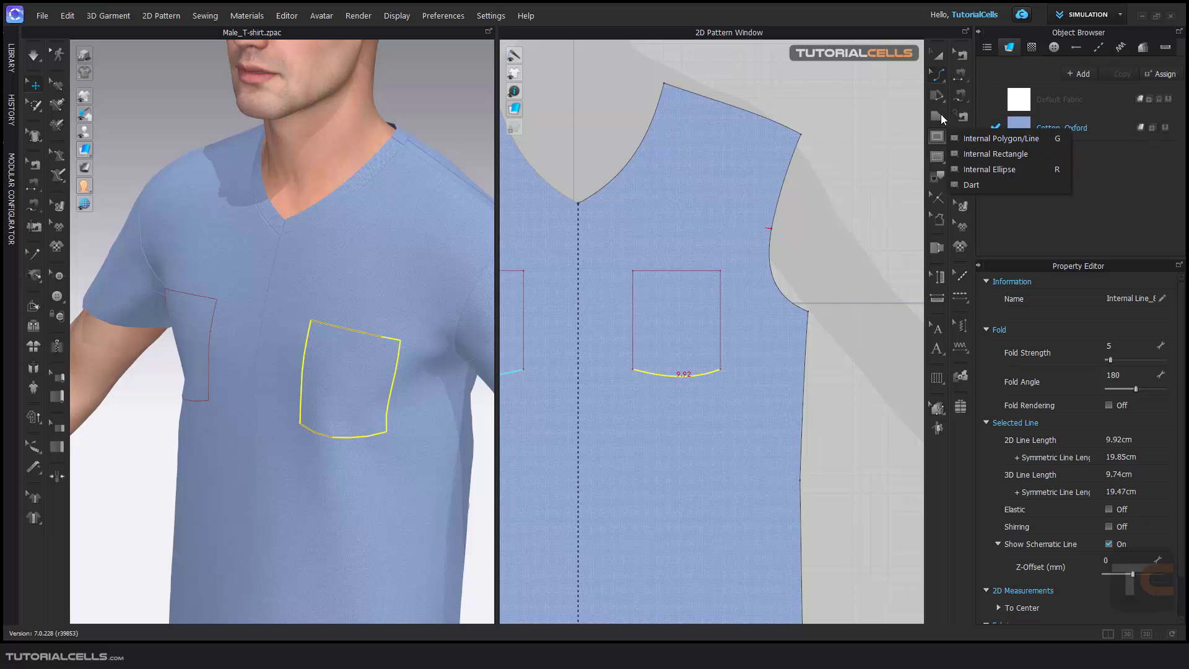
click(940, 117)
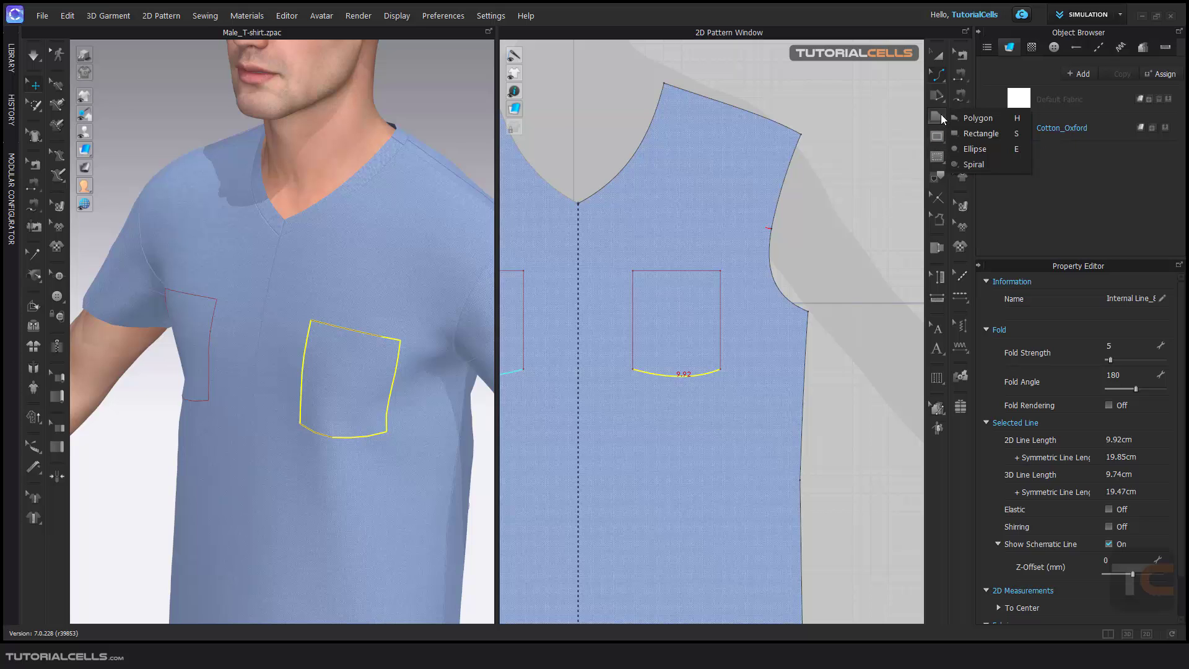
click(827, 202)
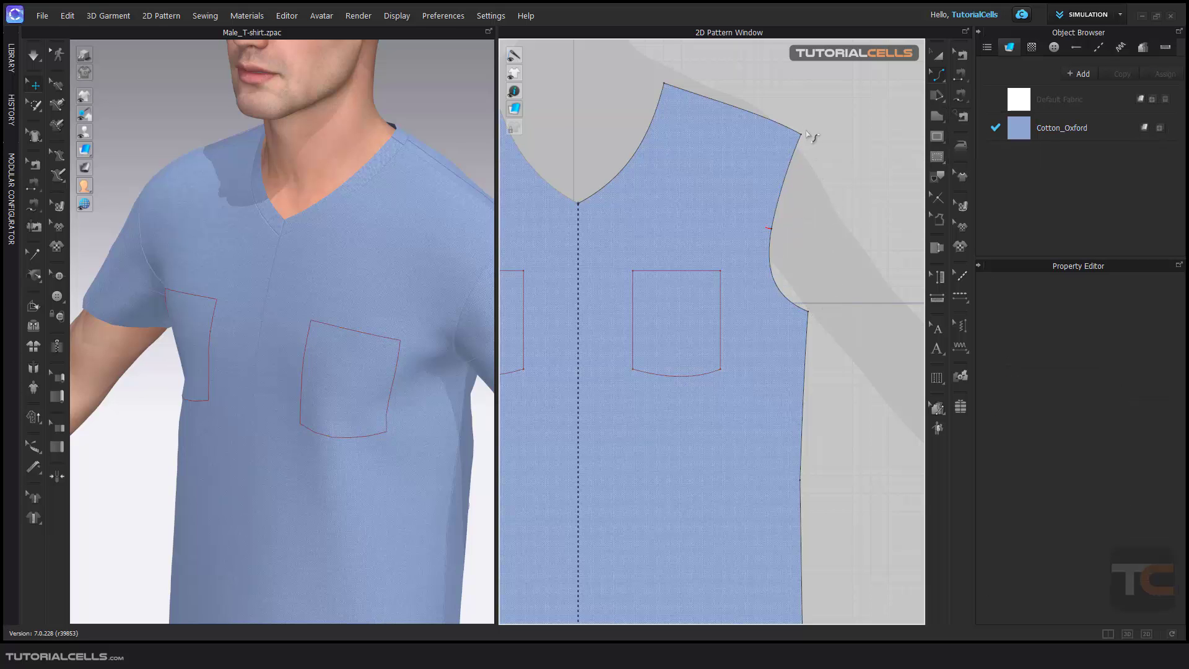
- Return to Edit Pattern and select the whole curved pocket outline
click(692, 271)
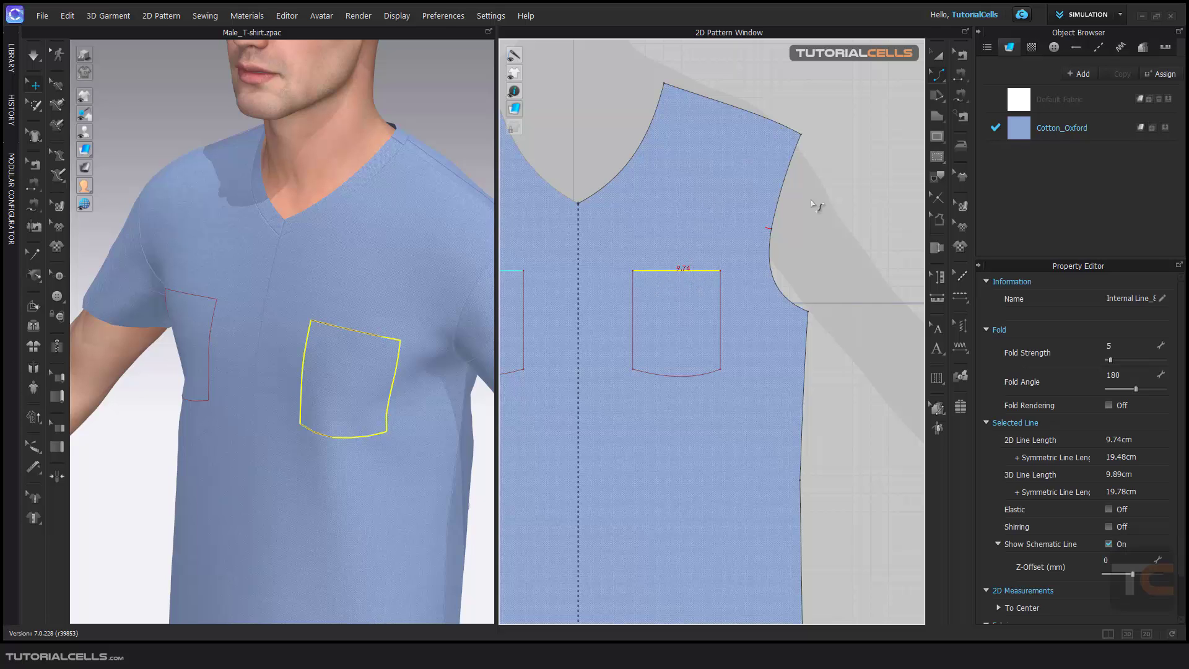
click(933, 72)
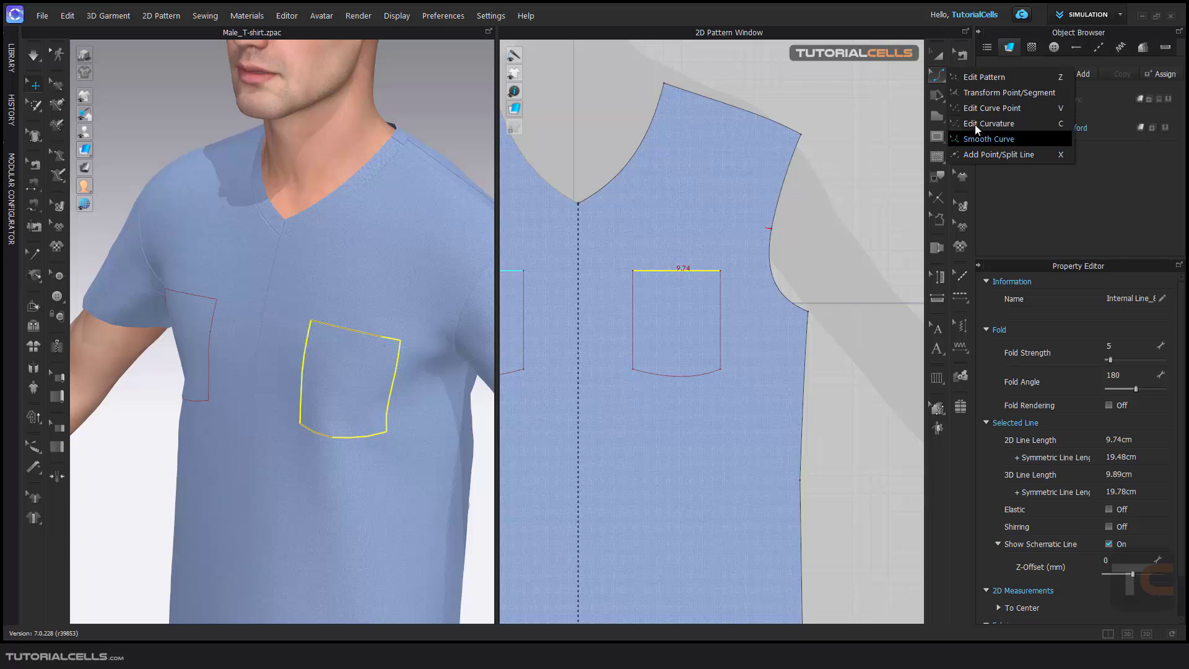
click(972, 76)
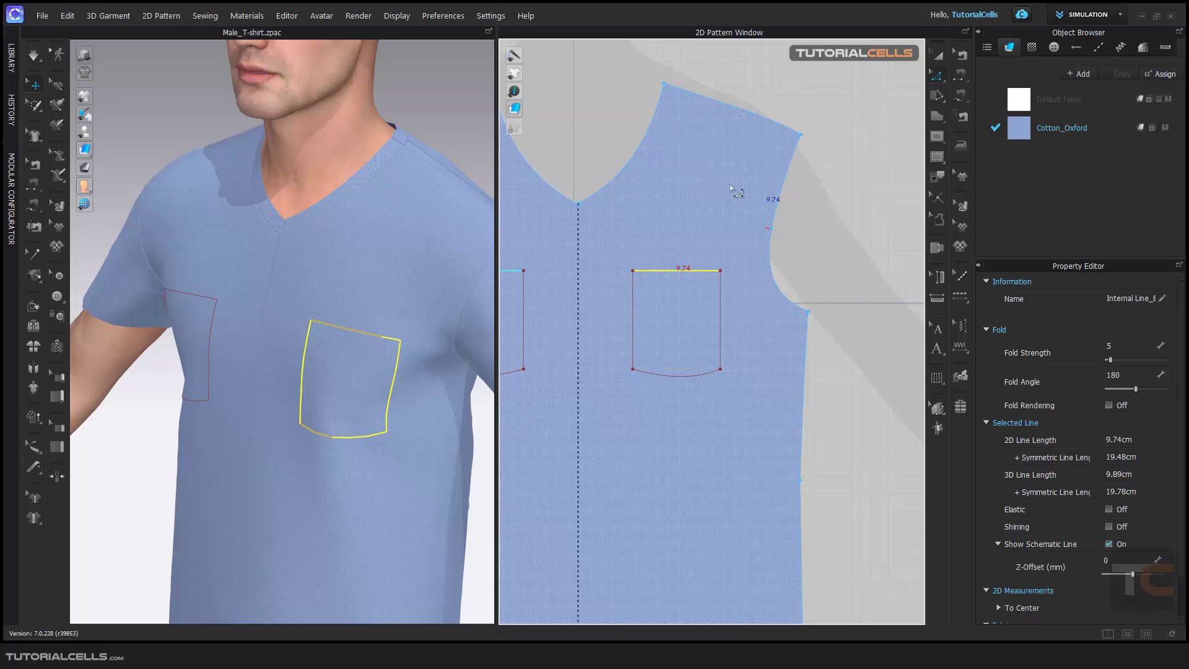
double_click(659, 271)
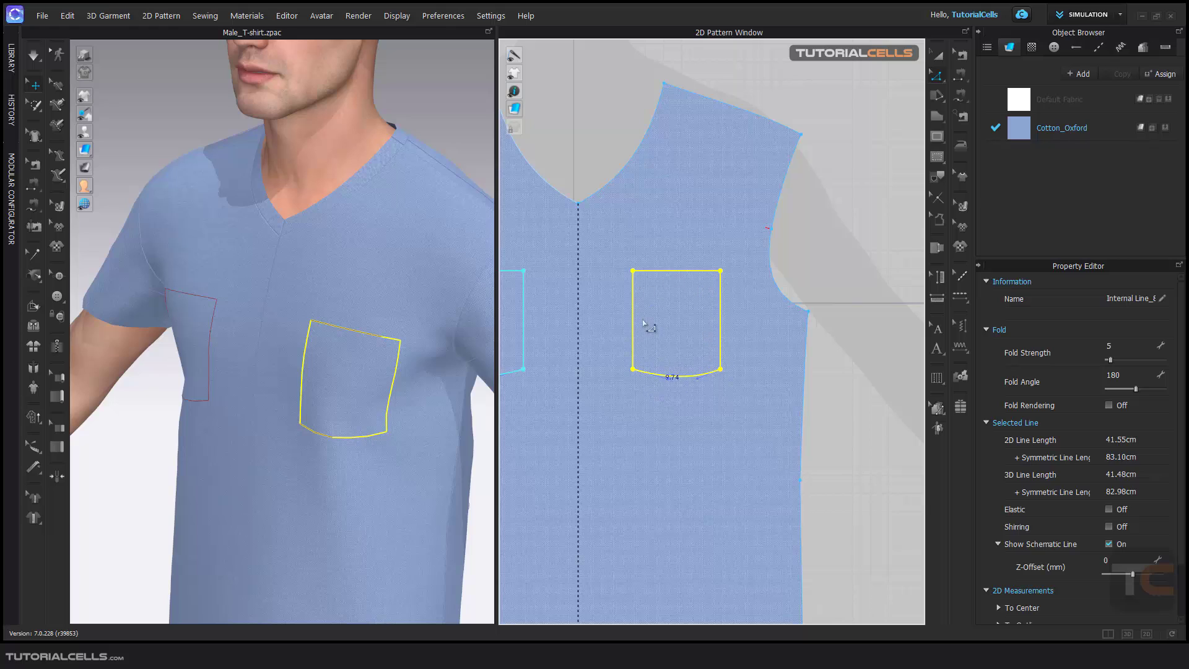
- Convert the pocket outline into a hole, then undo that conversion
right_click(672, 274)
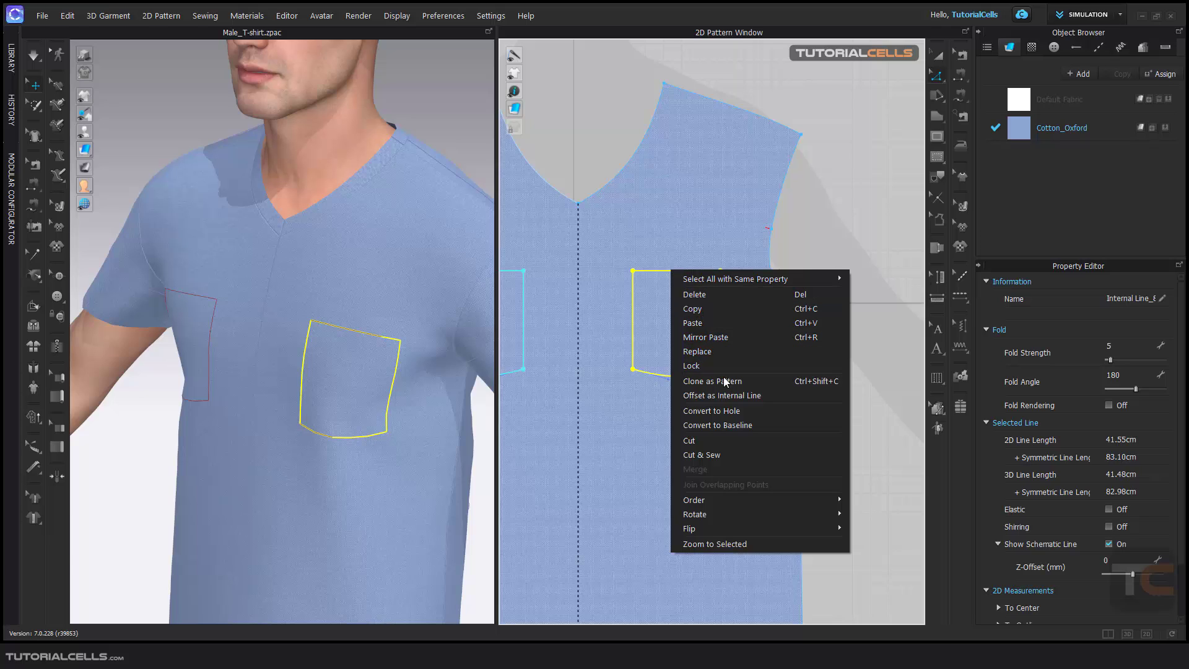
click(738, 411)
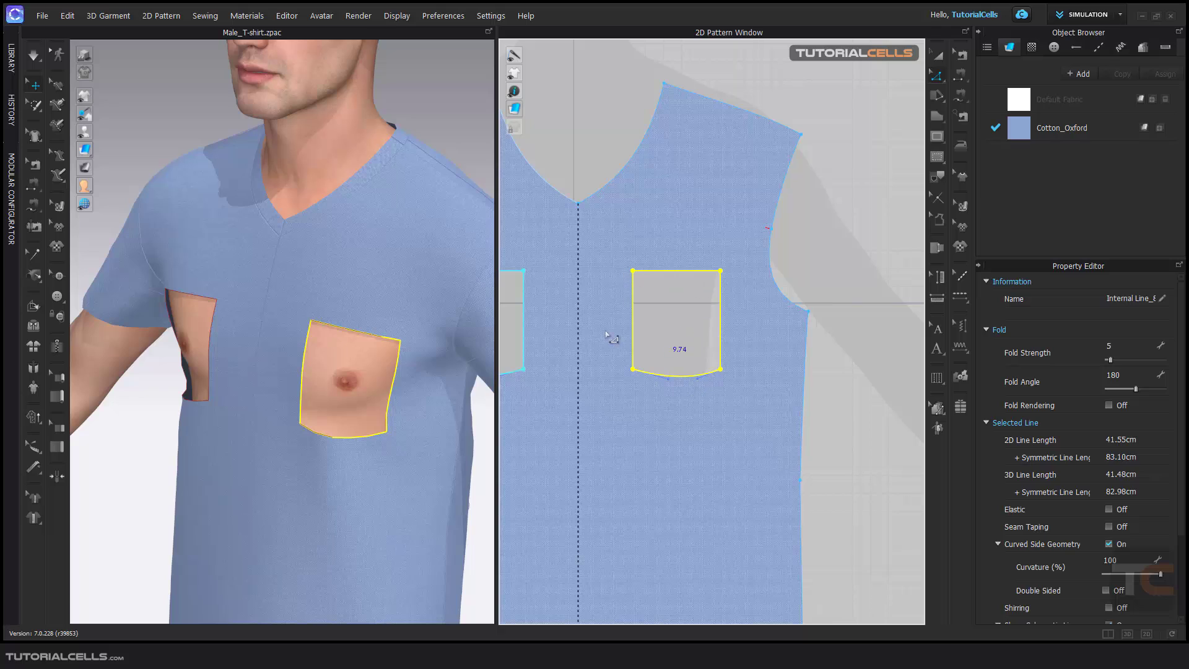
key(ctrl+z)
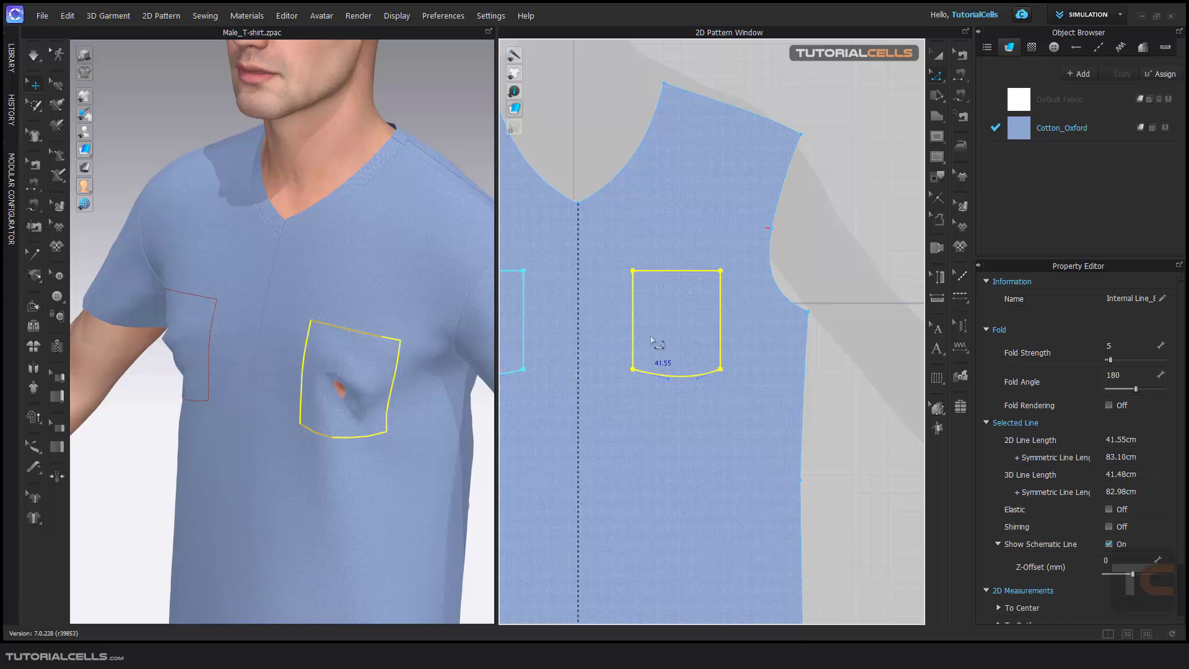
- Clone the pocket outline as a pattern and place it beside the front panel
right_click(685, 276)
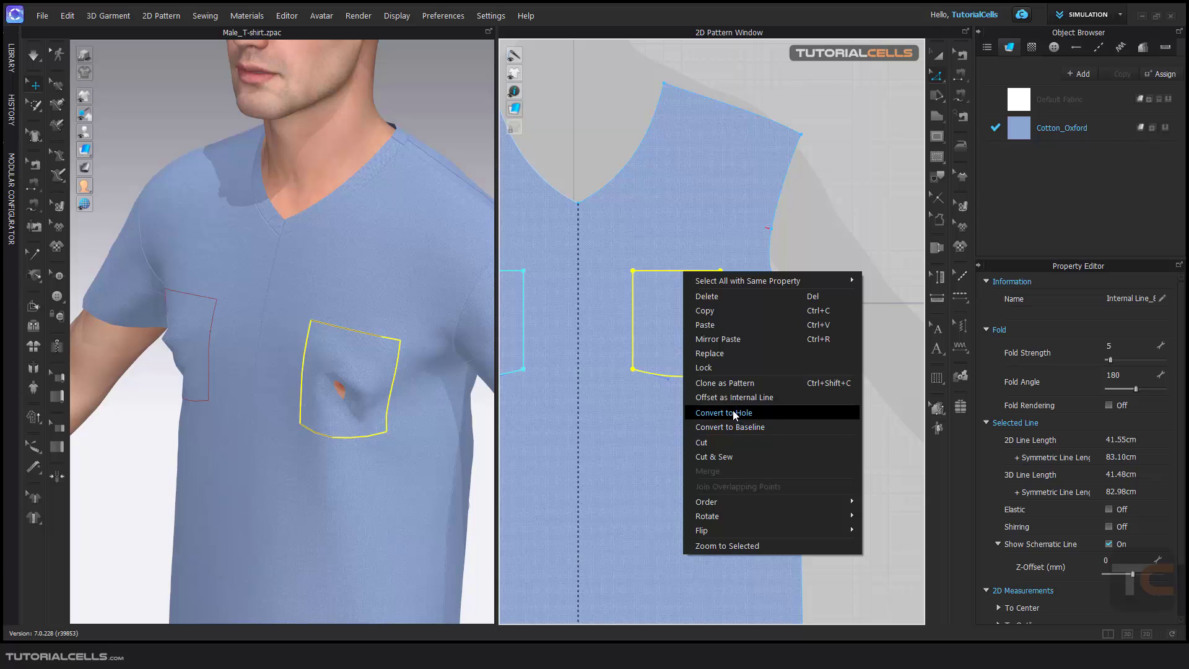
click(742, 384)
scroll(742, 381, down, 1)
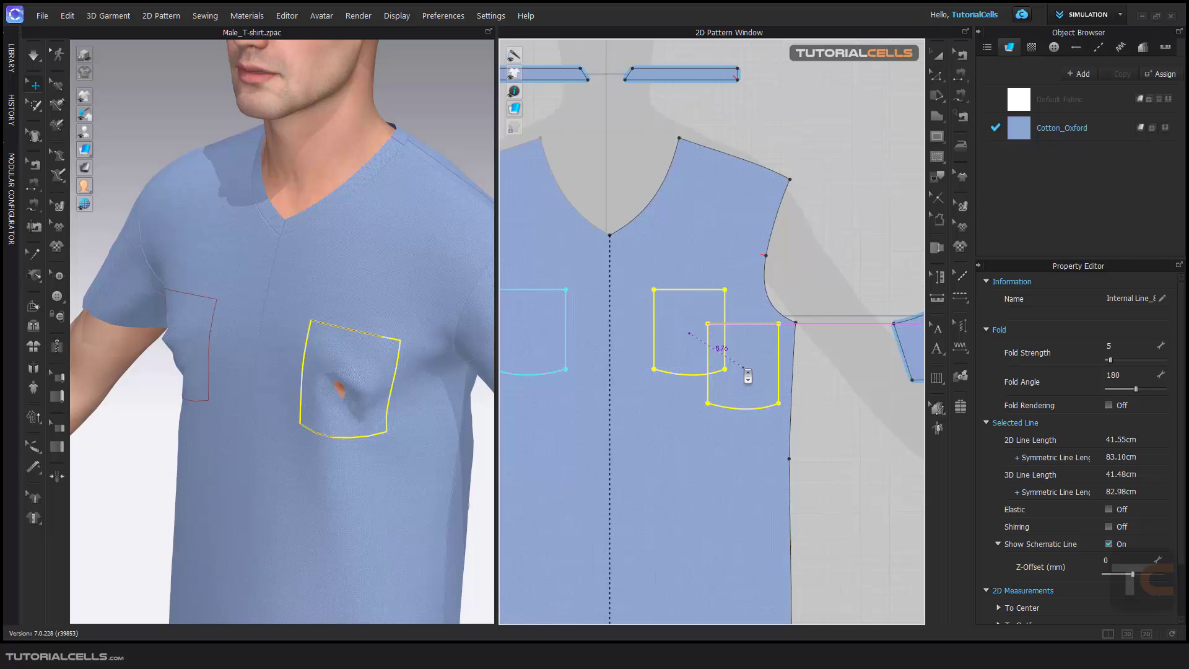
right_click(740, 370)
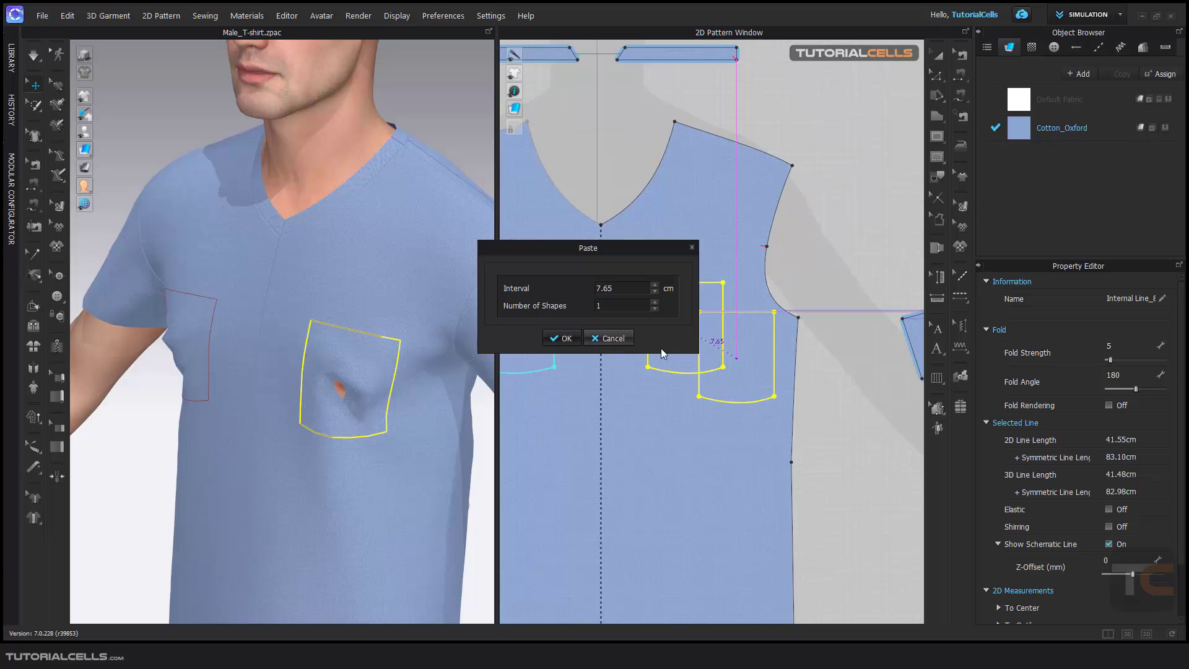
key(Escape)
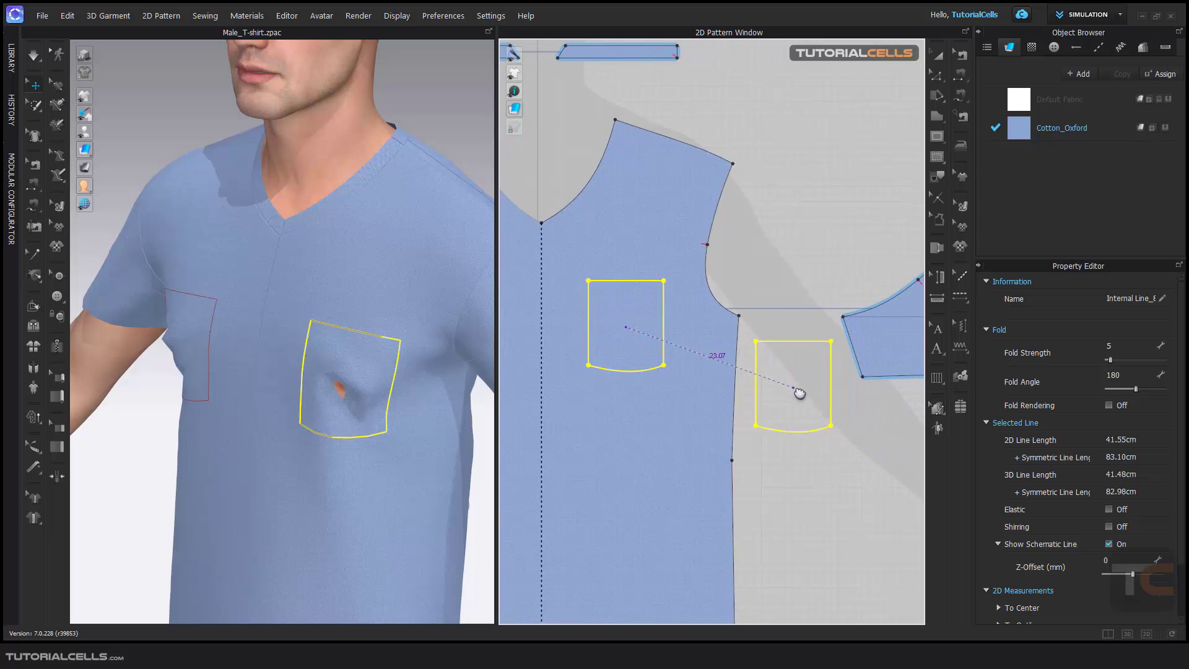
click(800, 393)
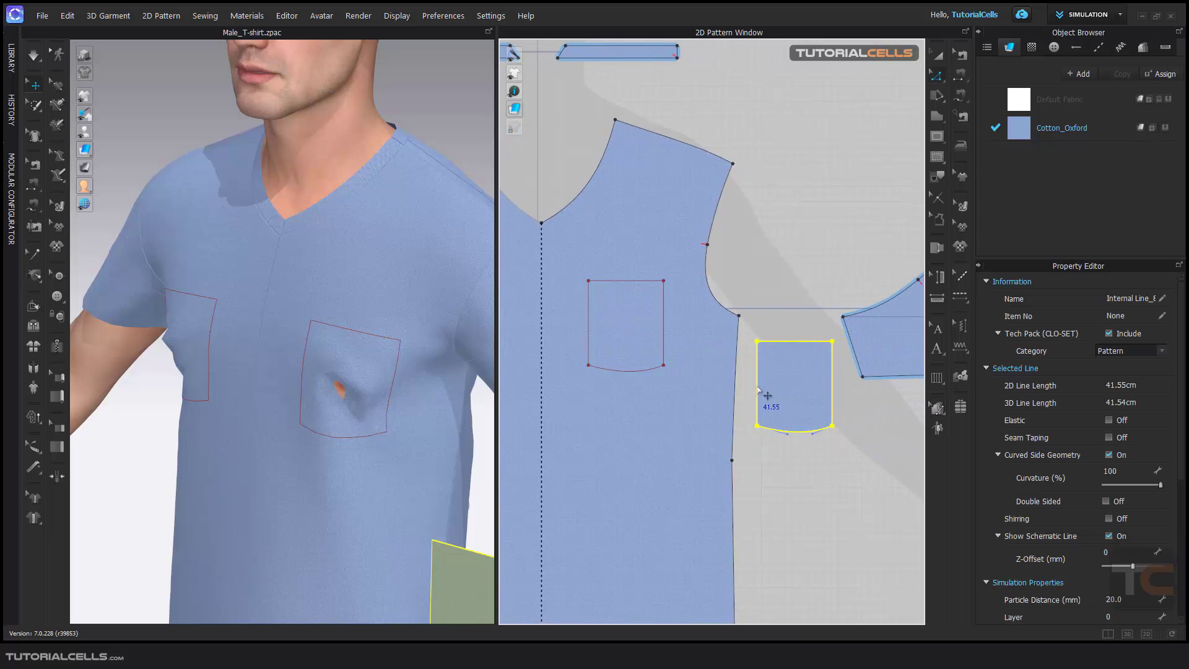
- Move the new pocket piece from beside the avatar onto the shirt front in 3D
scroll(366, 458, down, 3)
right_drag(371, 458, 411, 473)
middle_drag(411, 472, 316, 270)
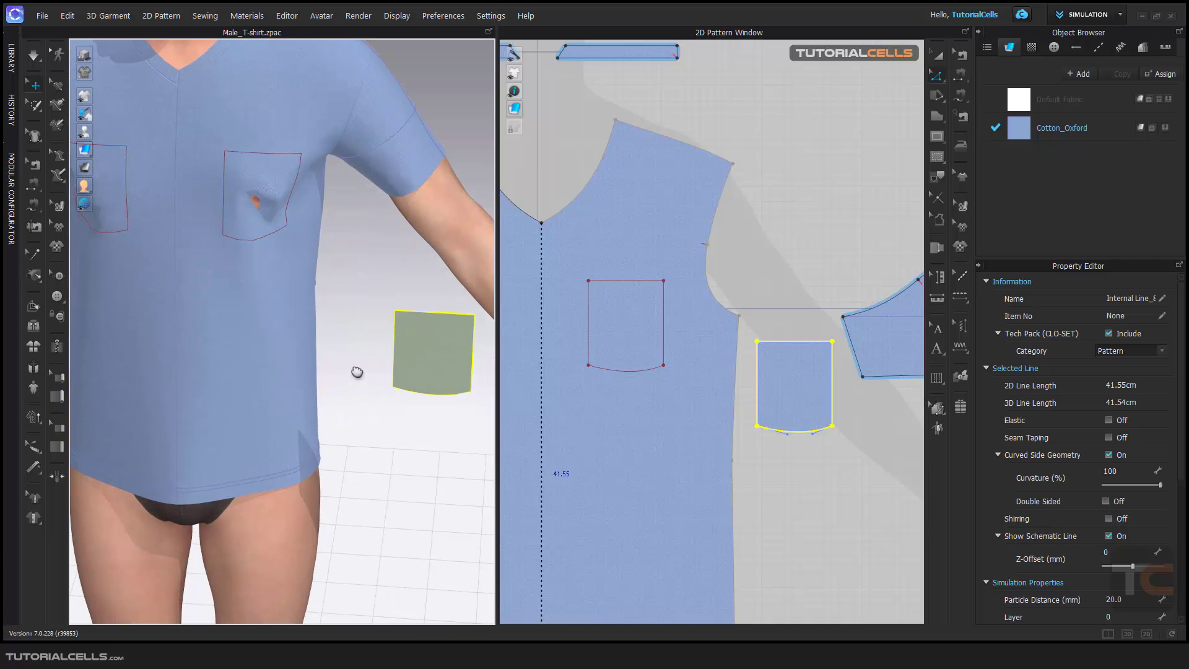
right_drag(351, 359, 345, 477)
click(372, 493)
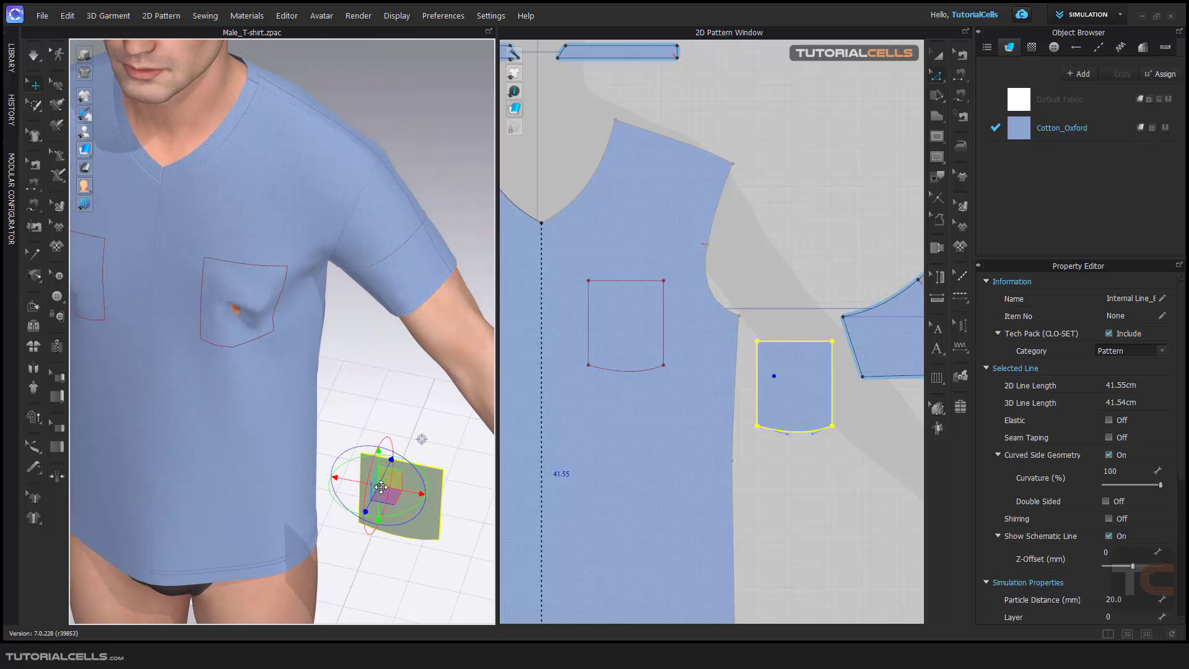
drag(386, 499, 253, 422)
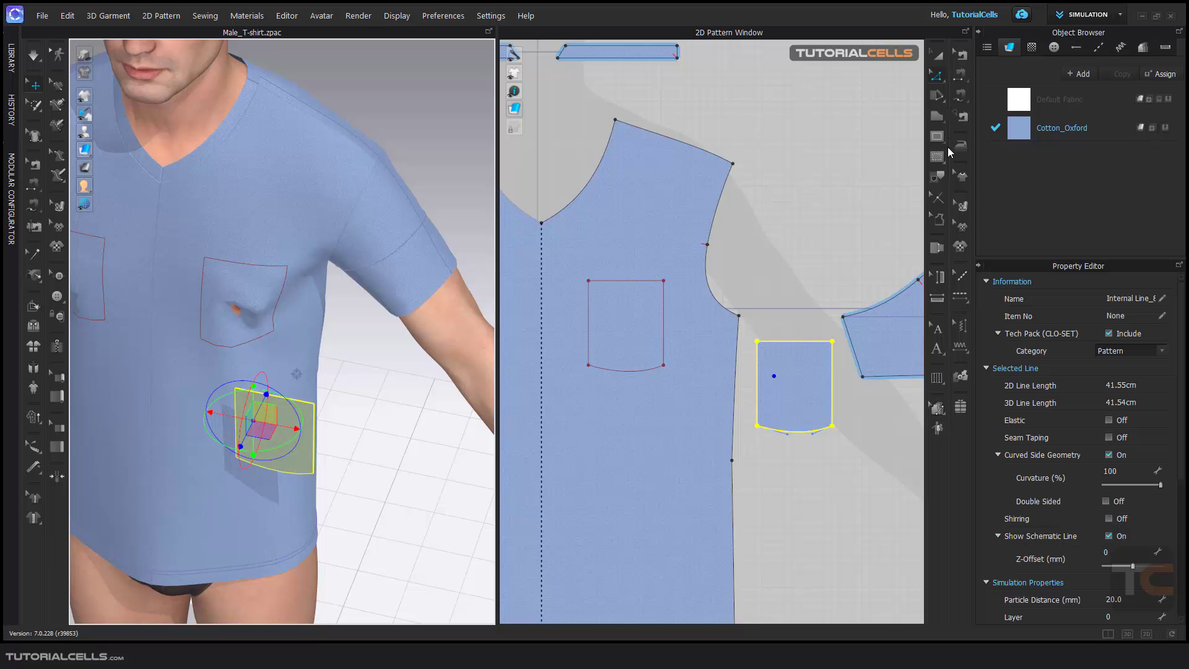
- Sew the pocket's left, right and curved bottom edges to the outline, then simulate to drape it
click(960, 75)
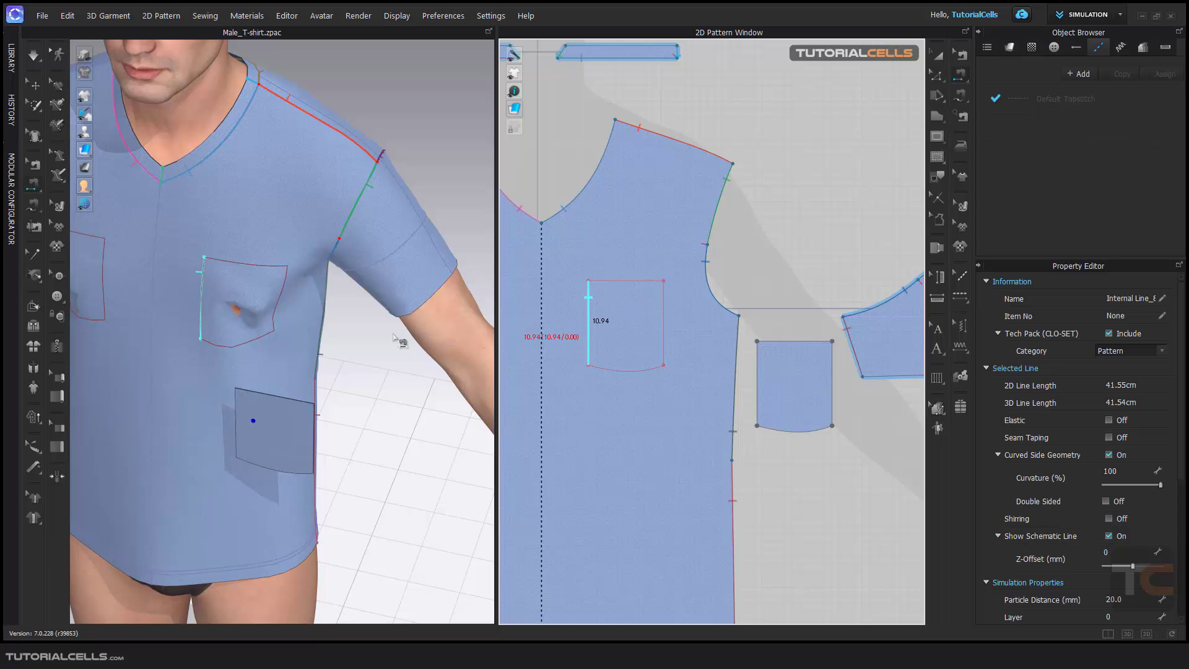
click(235, 413)
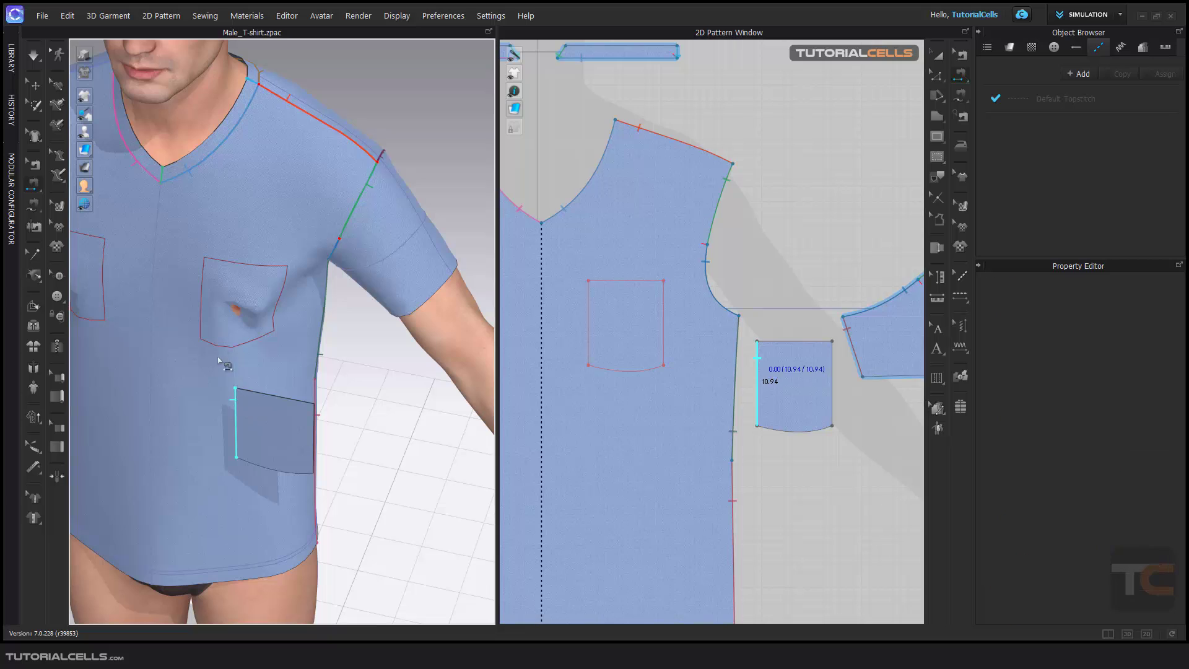
click(202, 274)
click(314, 412)
click(276, 293)
click(276, 472)
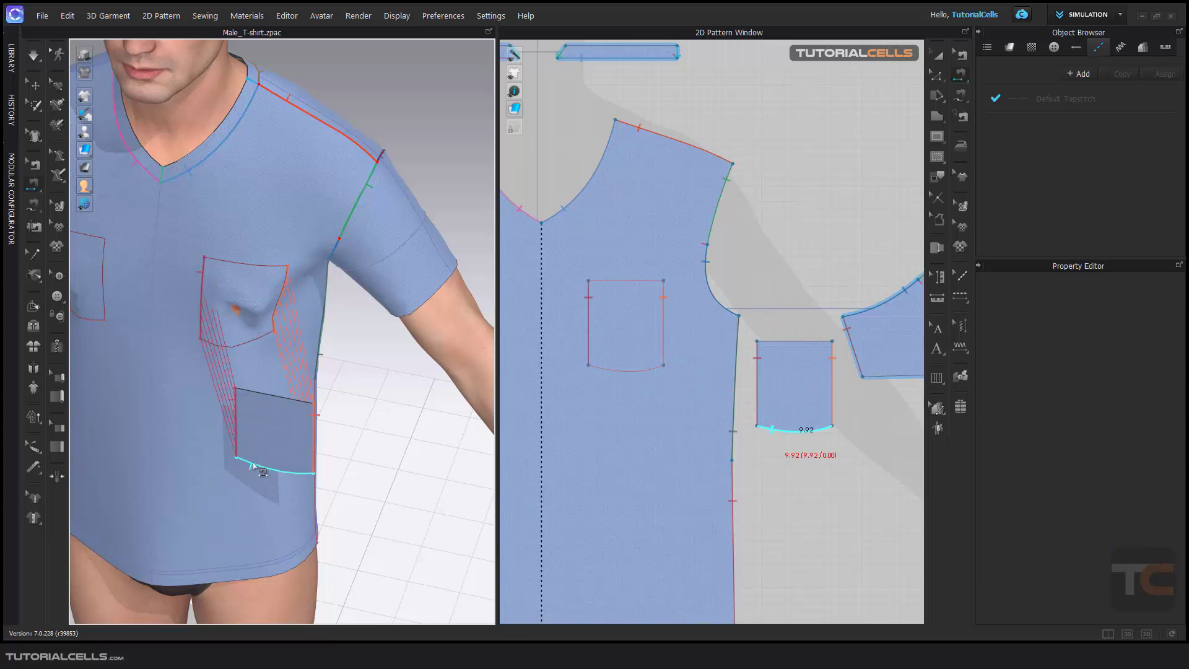
click(236, 352)
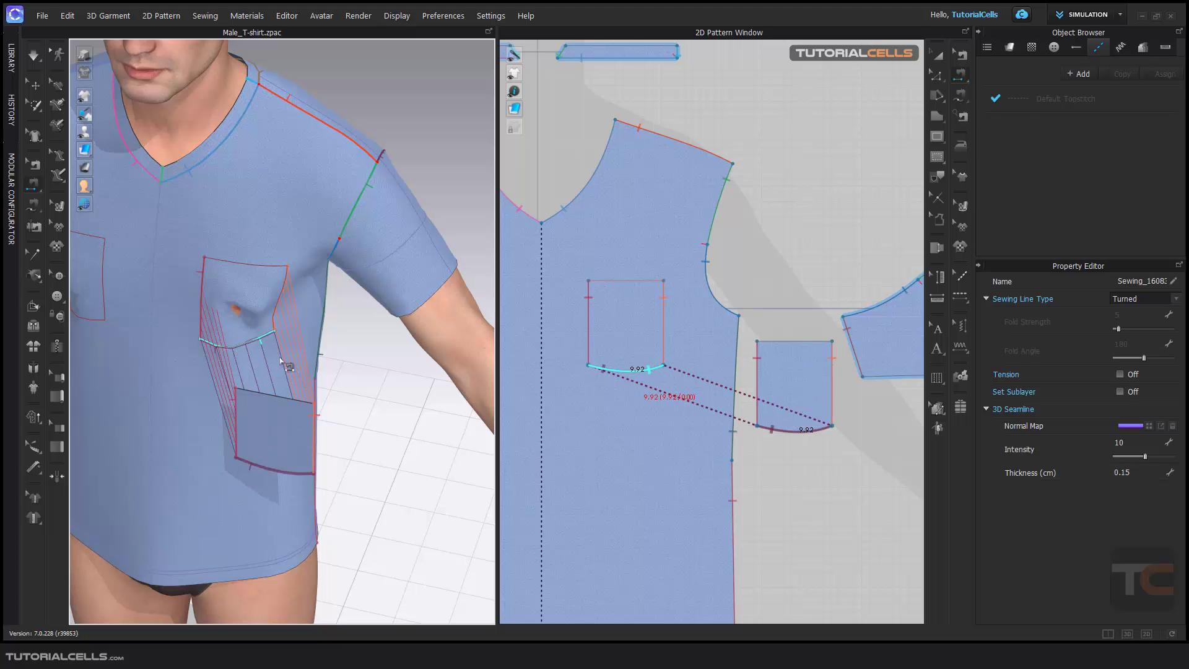
key(space)
click(254, 283)
drag(254, 283, 245, 324)
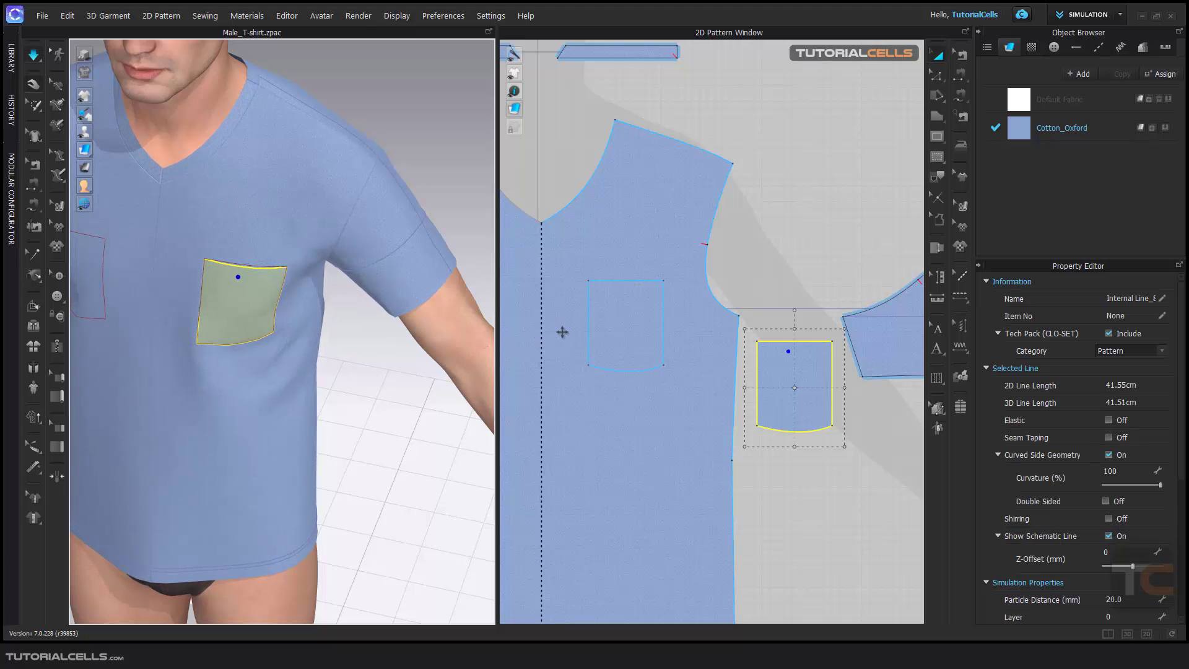
key(t)
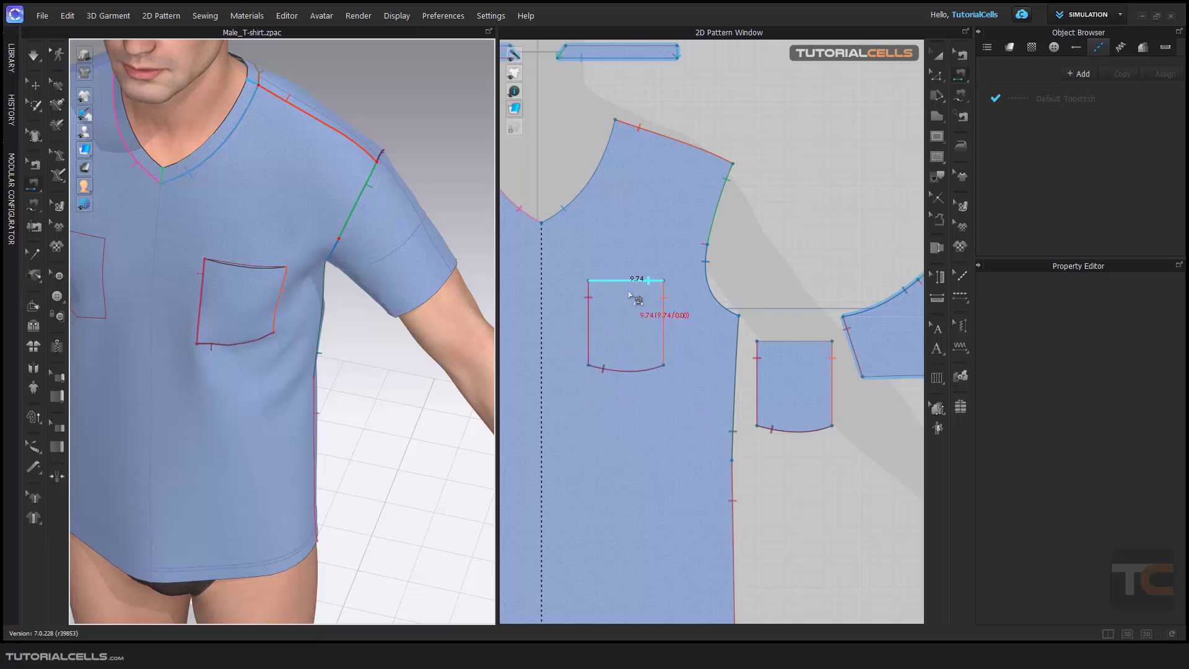
key(z)
scroll(704, 266, down, 1)
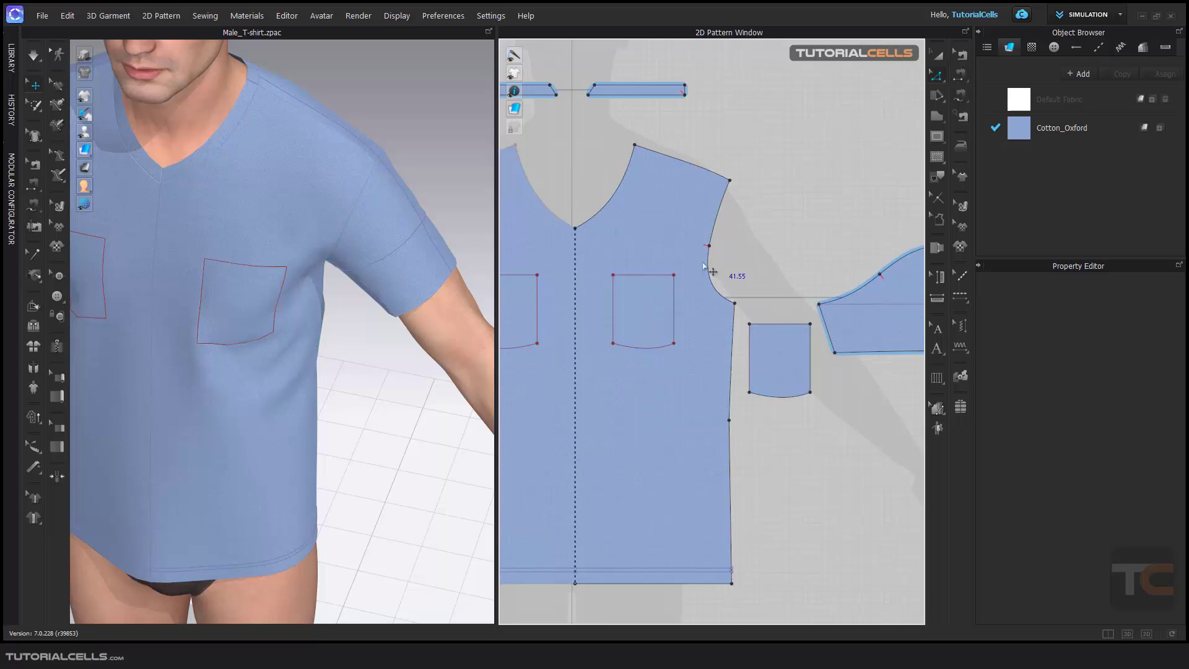
scroll(704, 266, down, 1)
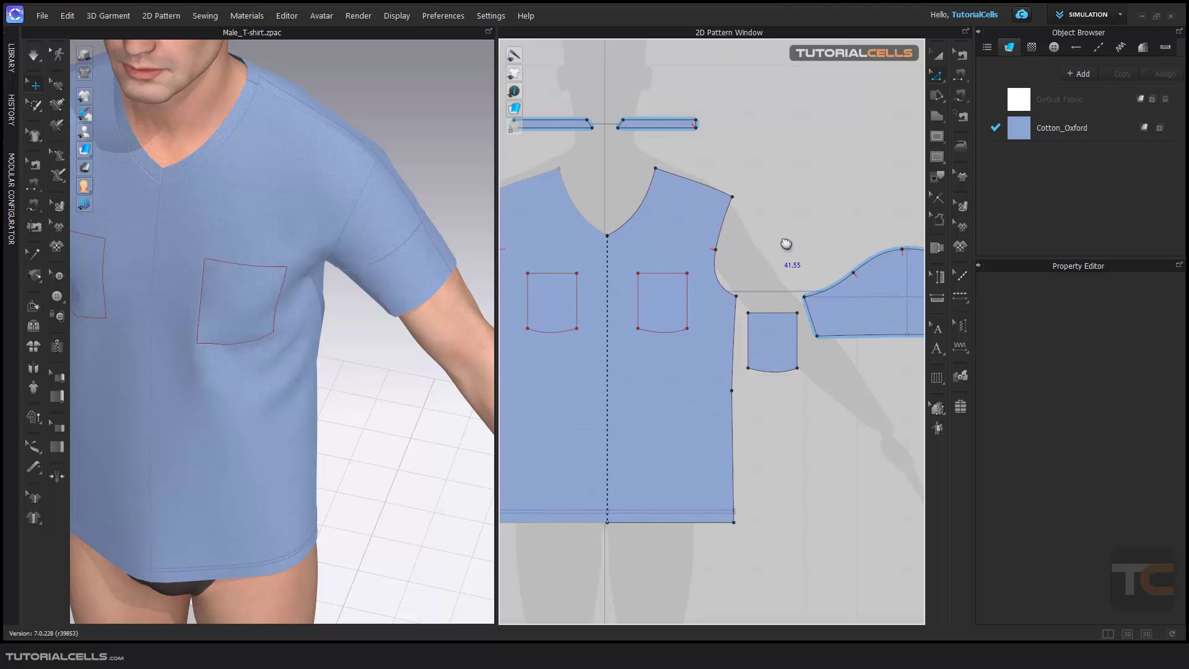
scroll(762, 246, up, 3)
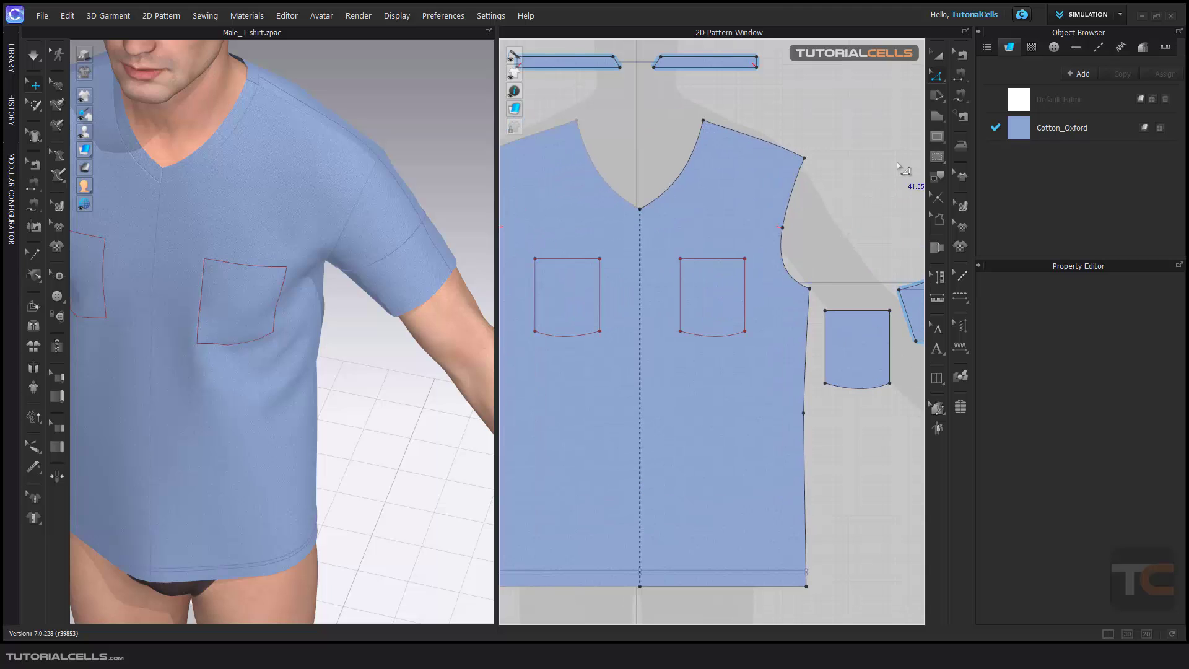
click(937, 117)
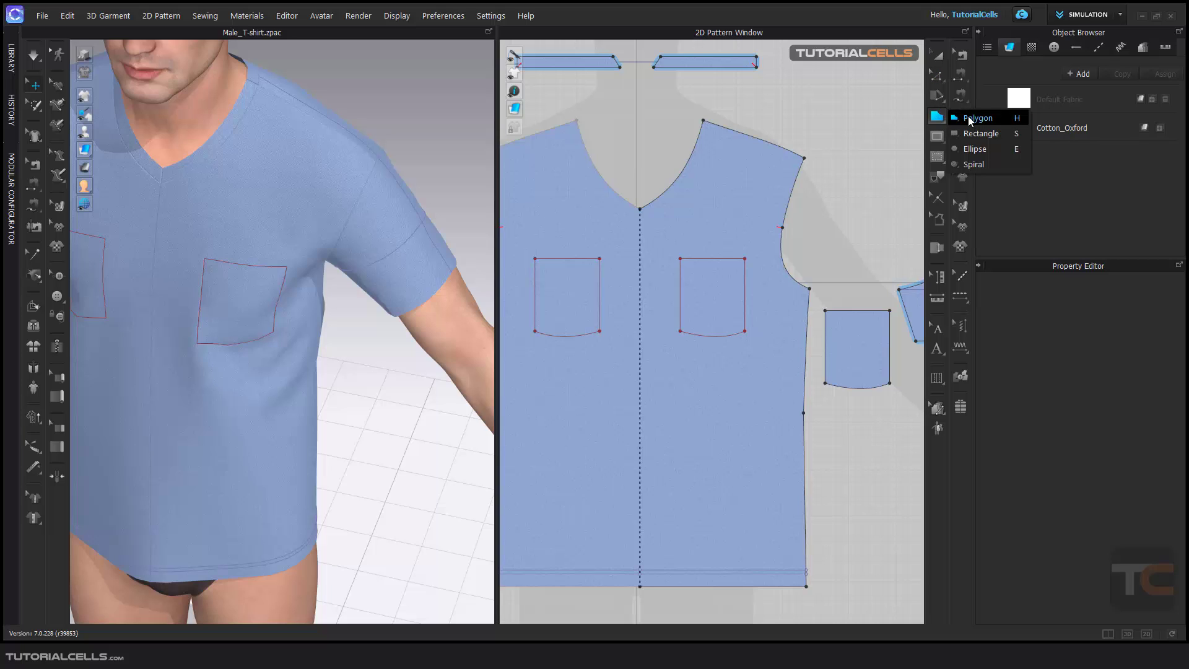
key(ctrl+a)
click(905, 132)
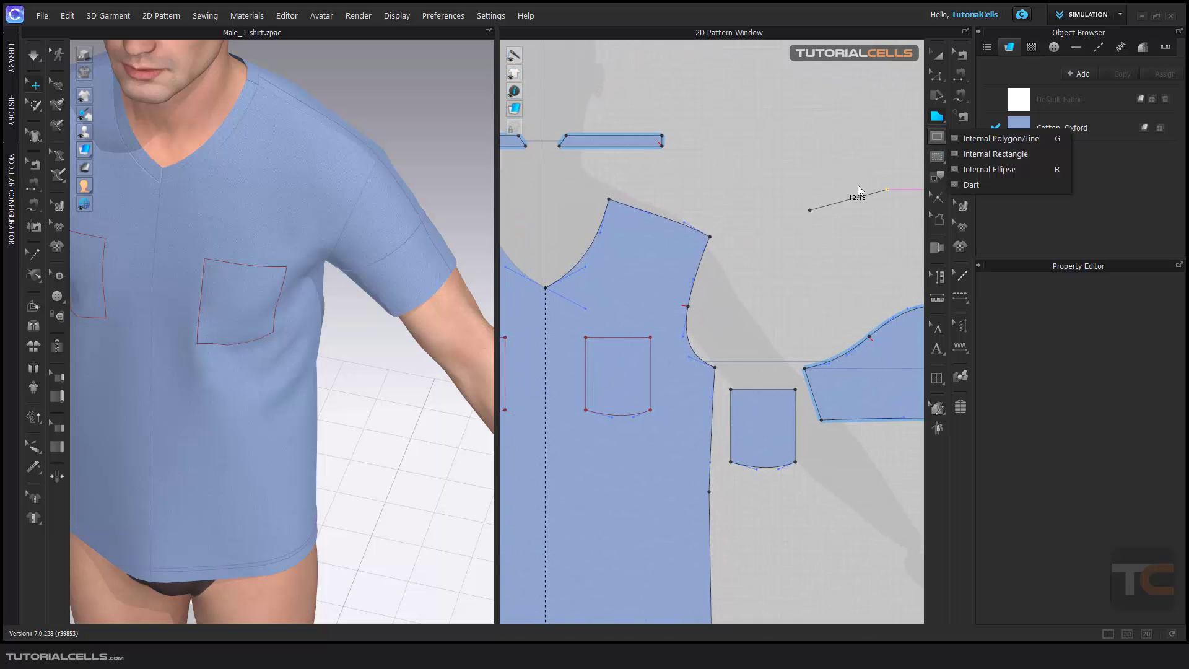
click(995, 153)
click(772, 175)
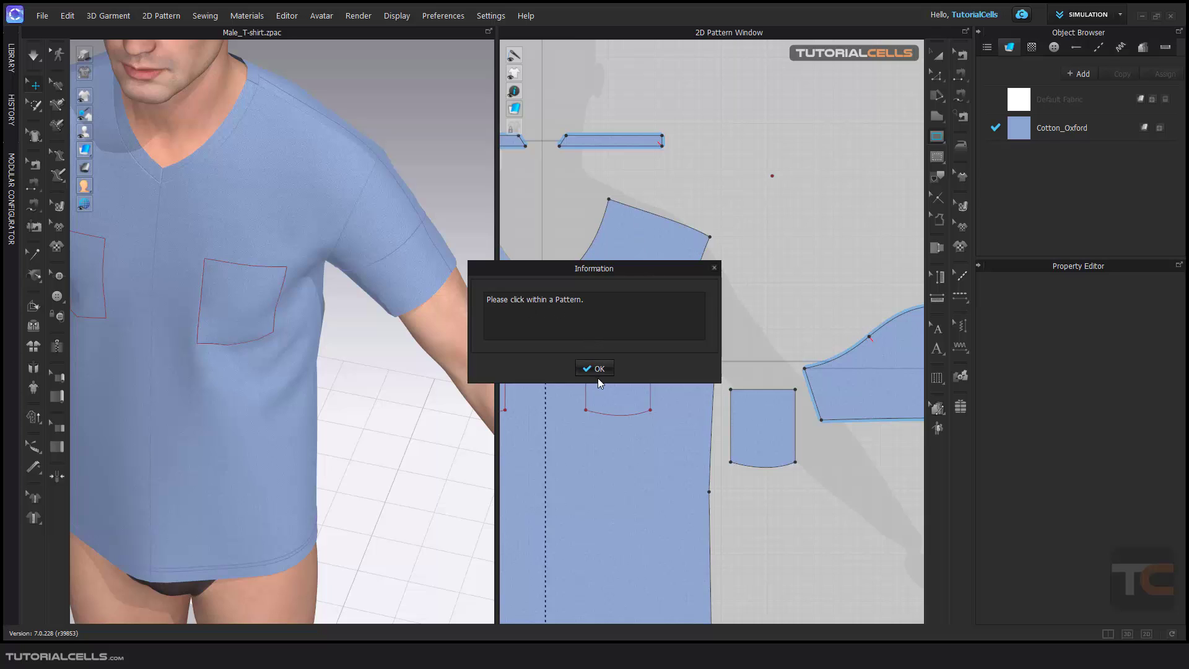
click(609, 366)
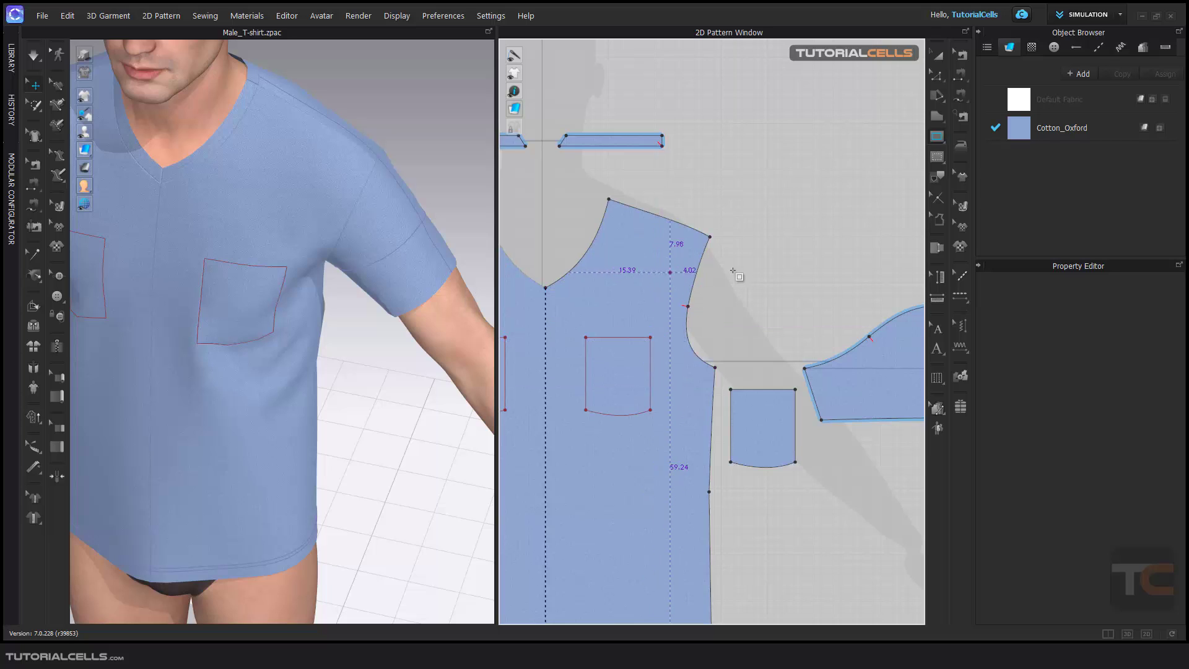
- Draw a small diamond dart near the front shoulder and simulate so it closes into a seam
click(939, 141)
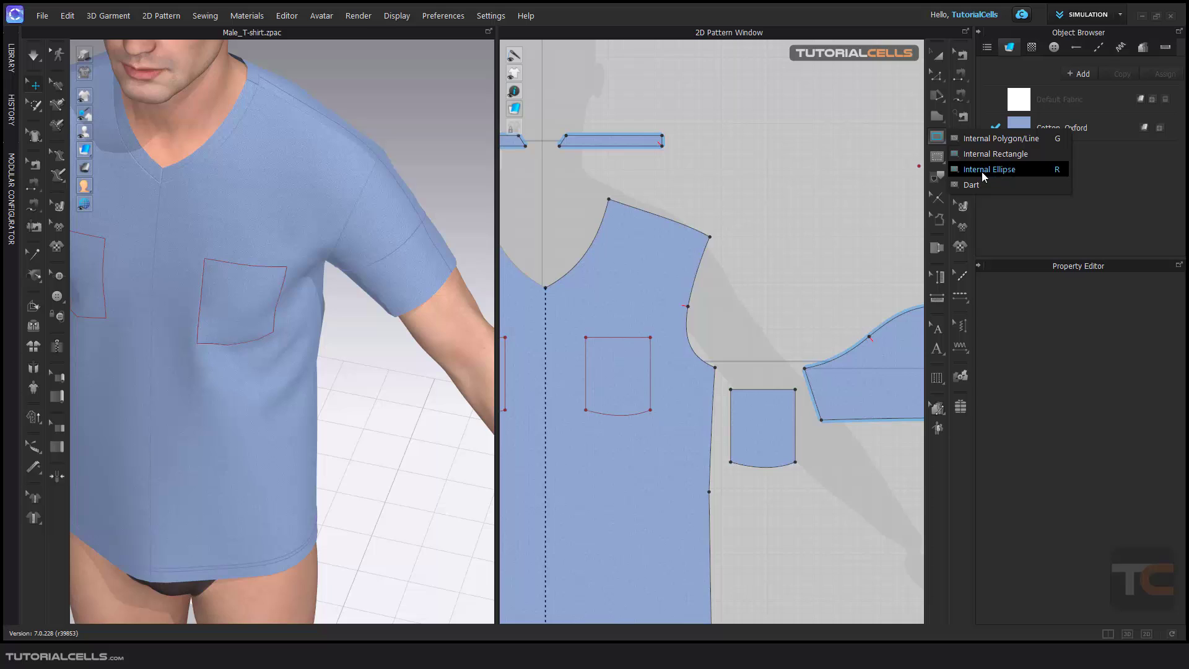
click(970, 185)
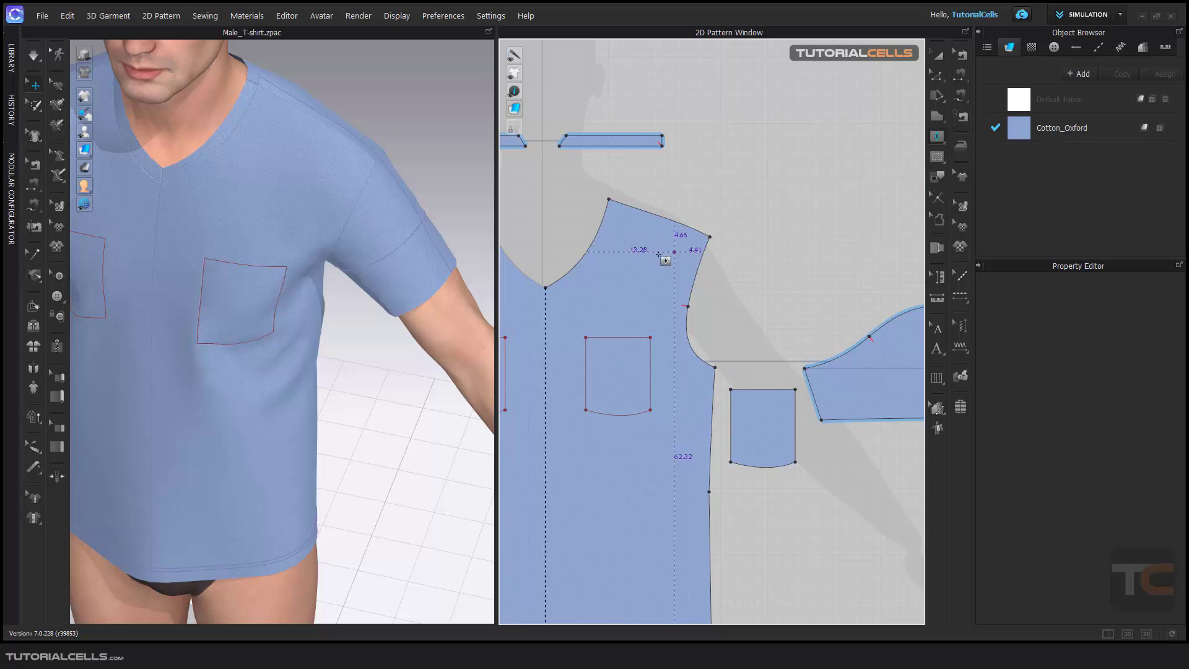
drag(641, 254, 655, 312)
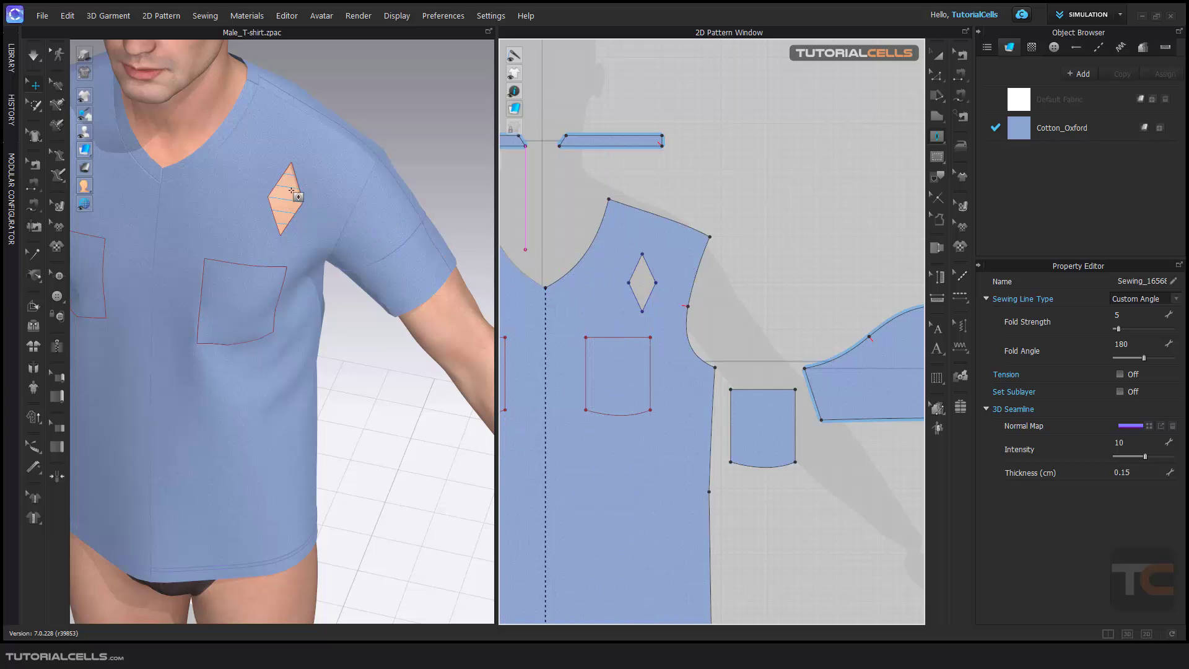
key(space)
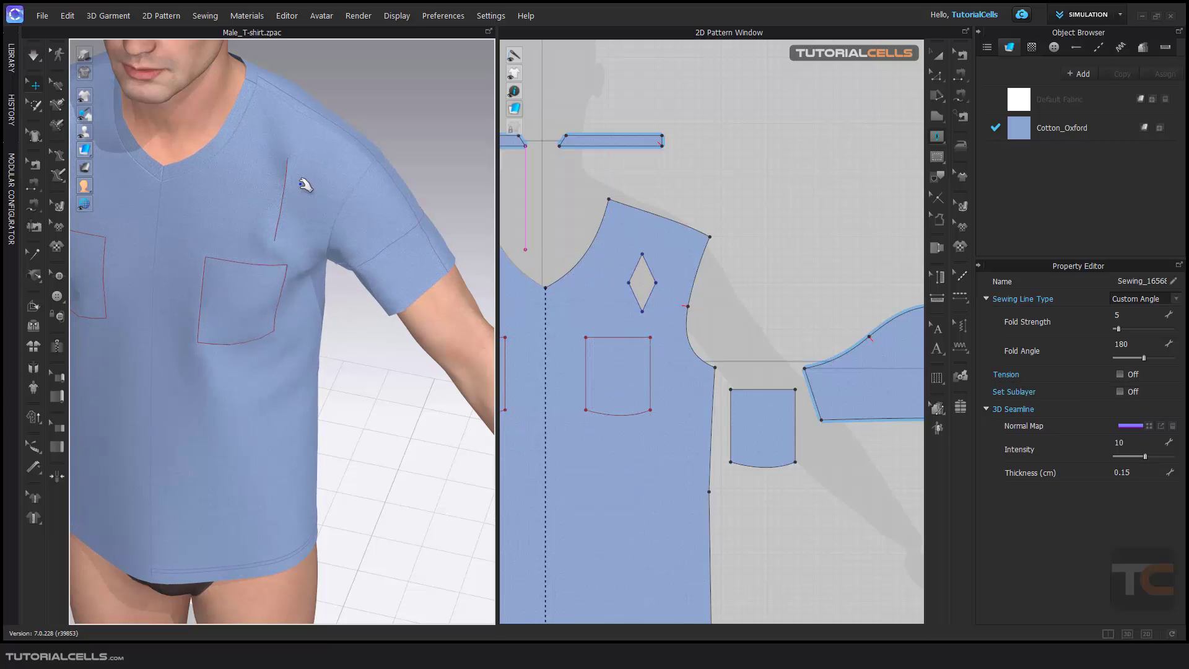
- Select the front panel's shoulder point in Edit Pattern, then switch to the Internal Polygon/Line tool
mouse_move(316, 191)
right_down()
mouse_move(300, 212)
mouse_move(295, 184)
right_up()
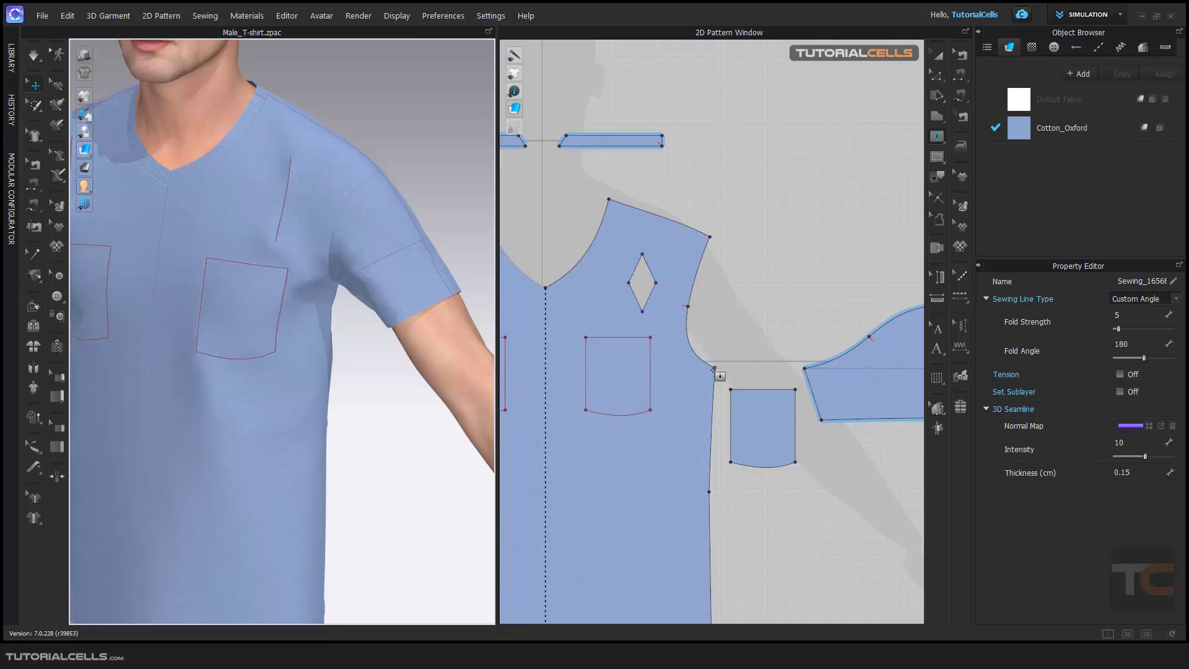
key(z)
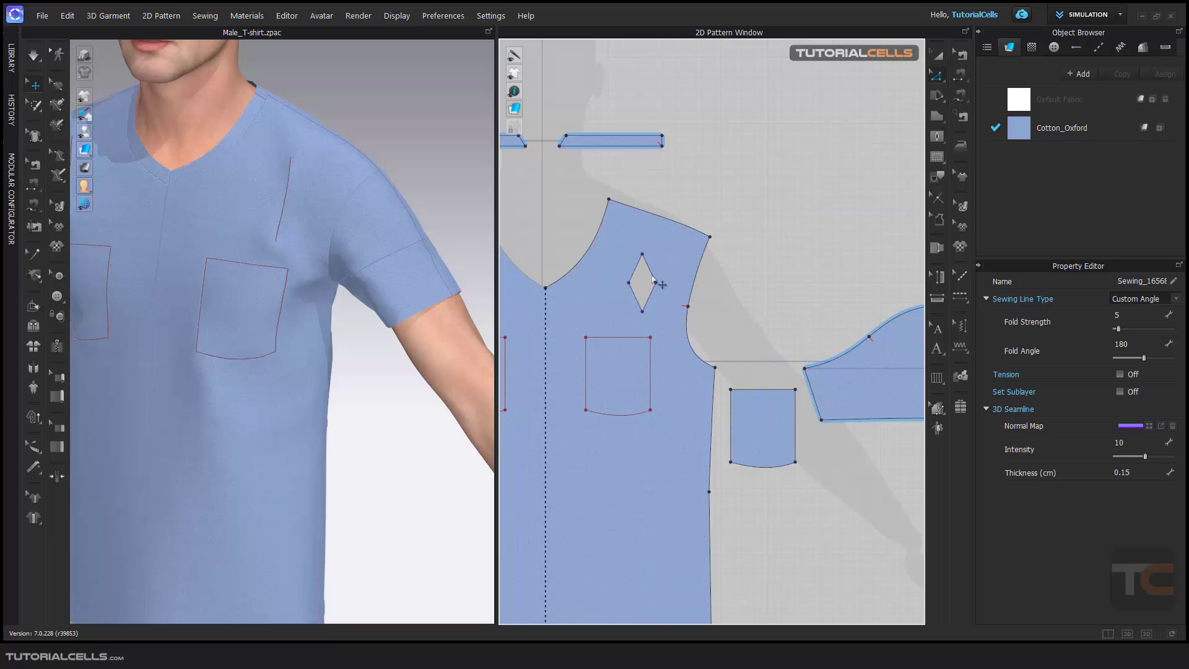
click(709, 237)
right_click(710, 238)
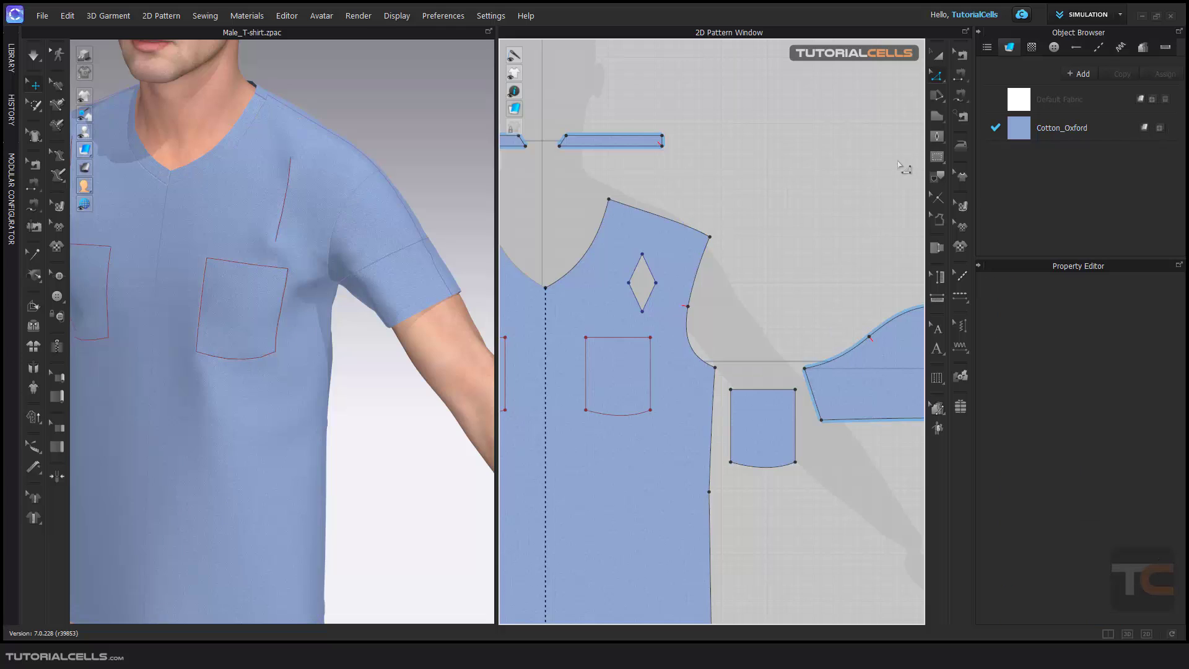
click(938, 138)
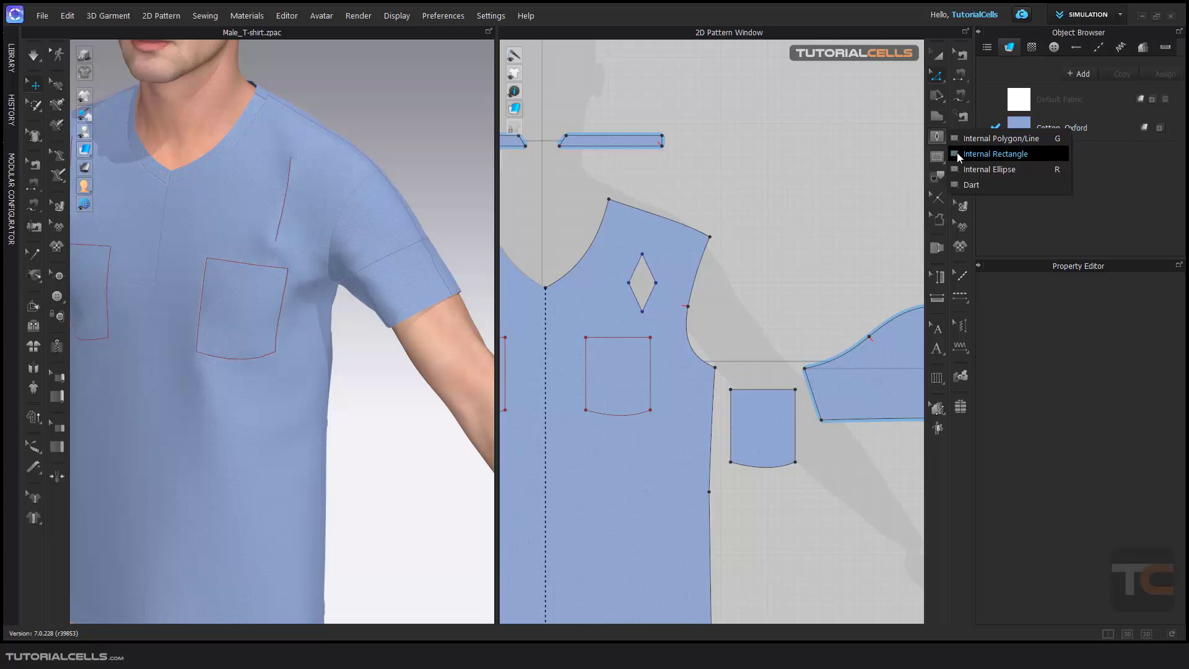
click(990, 142)
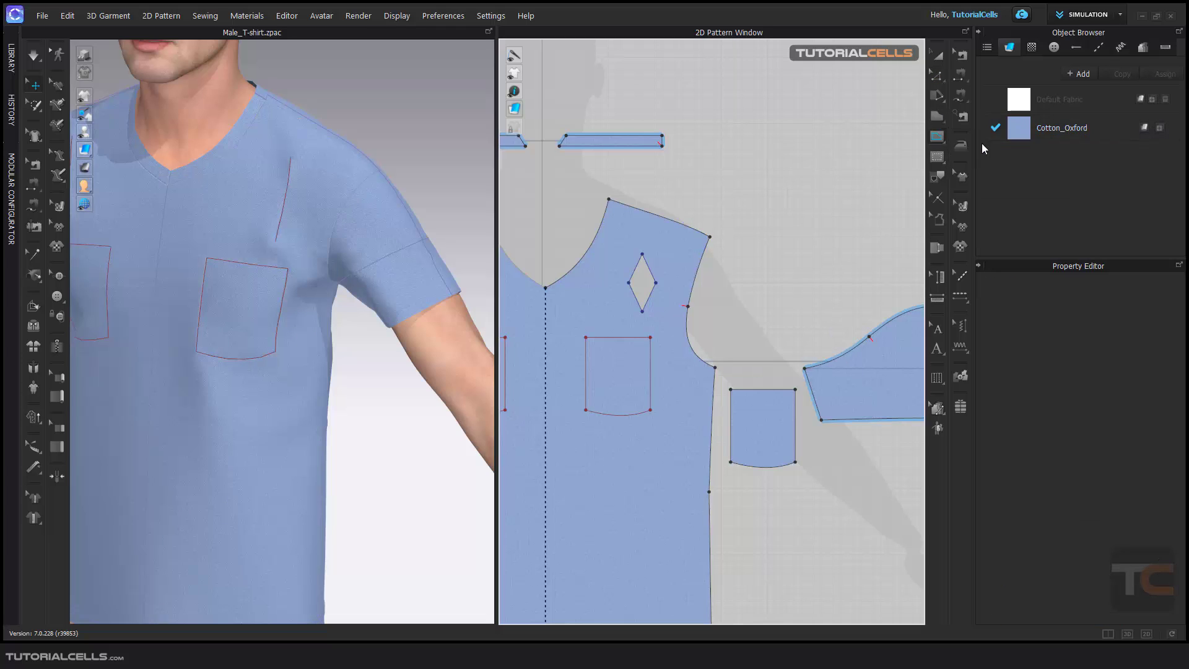